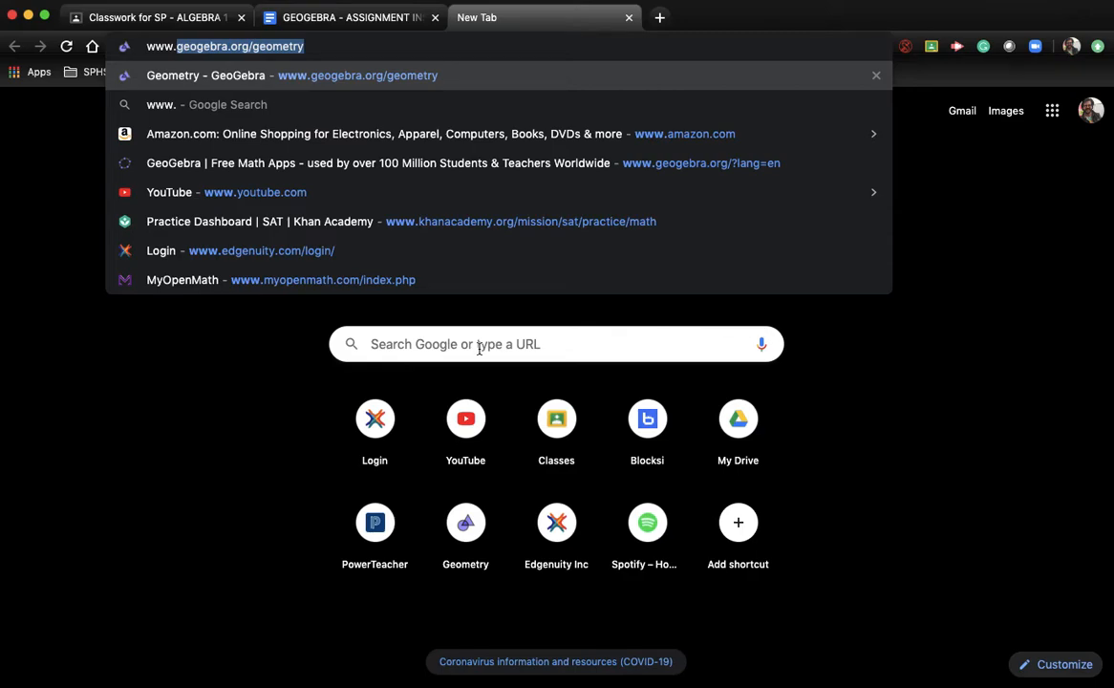
Accept the geogebra.org/geometry suggestion and load the GeoGebra Geometry page
click(376, 48)
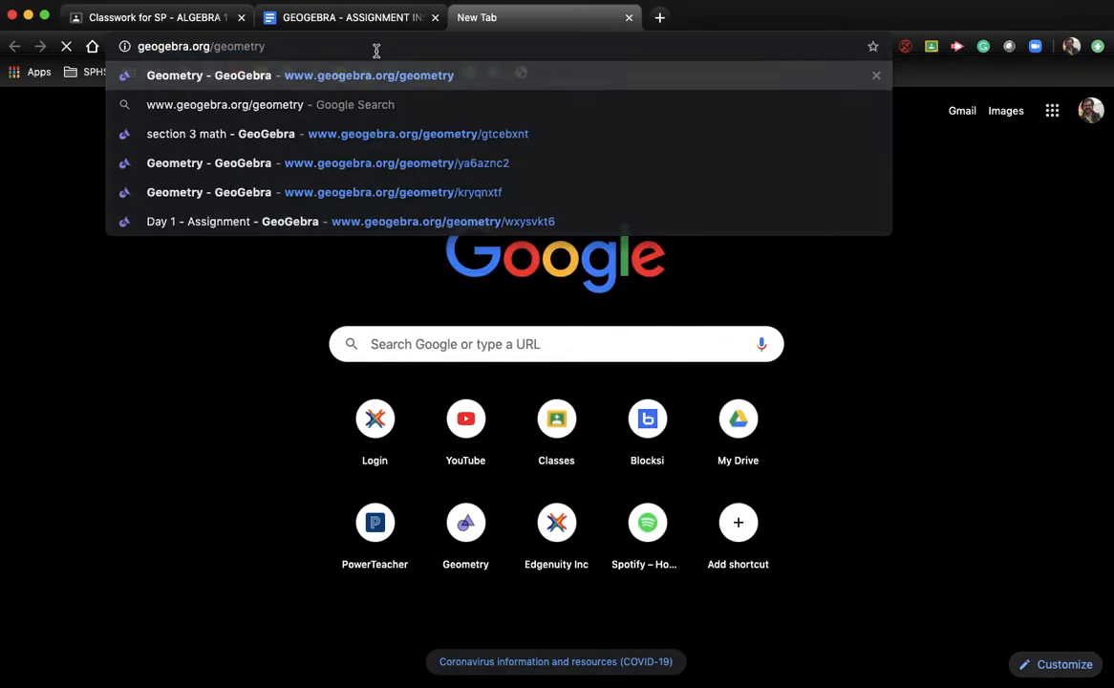
key(Return)
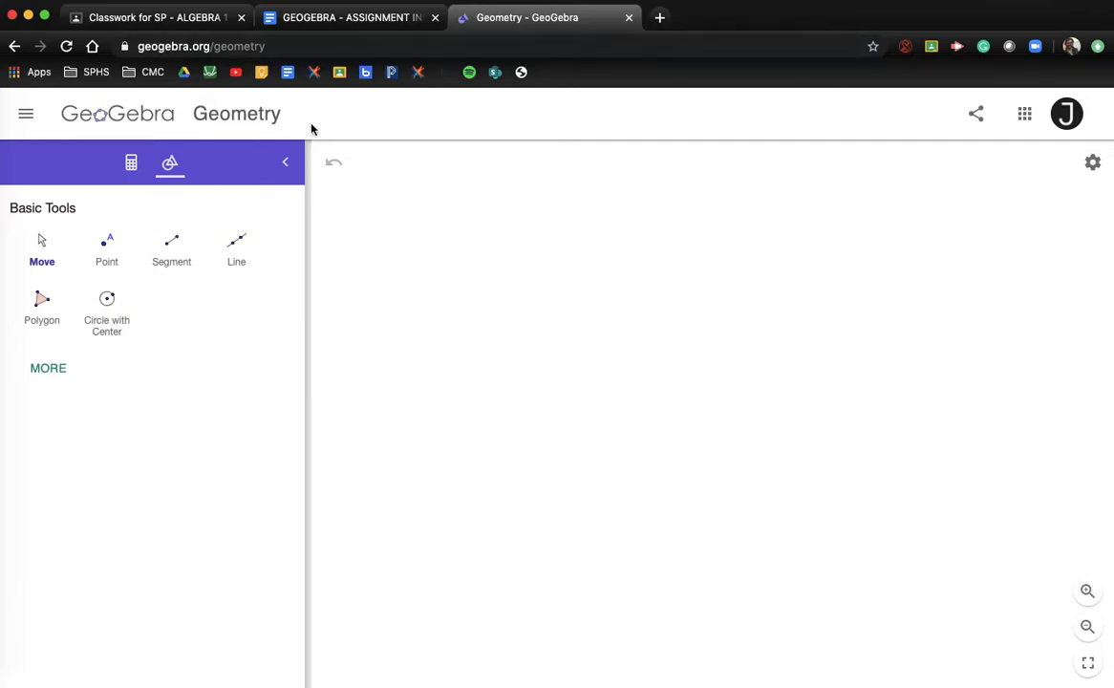
Turn on the coordinate axes and Major Gridlines, then select the Line tool
click(1091, 163)
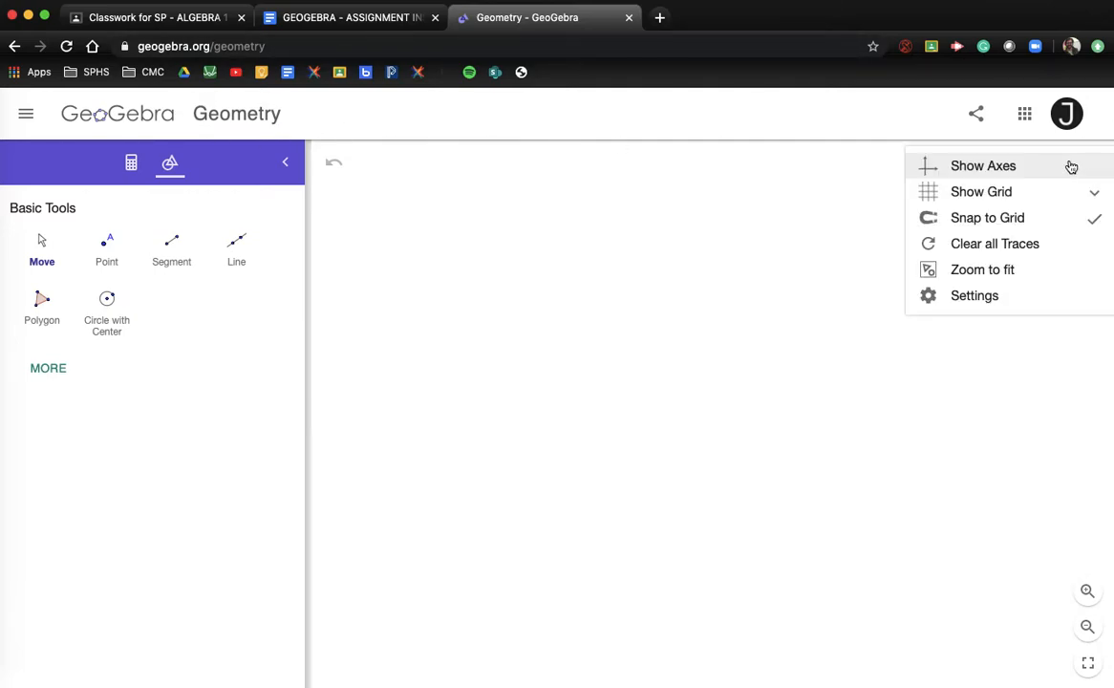
click(990, 169)
click(1092, 165)
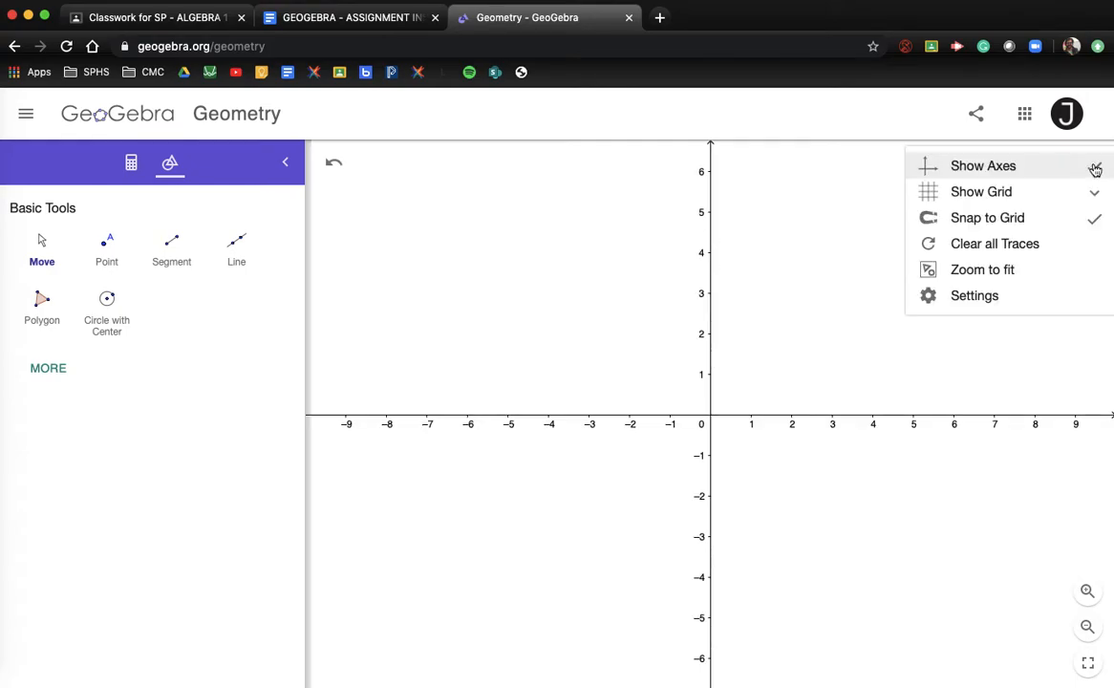
click(1020, 194)
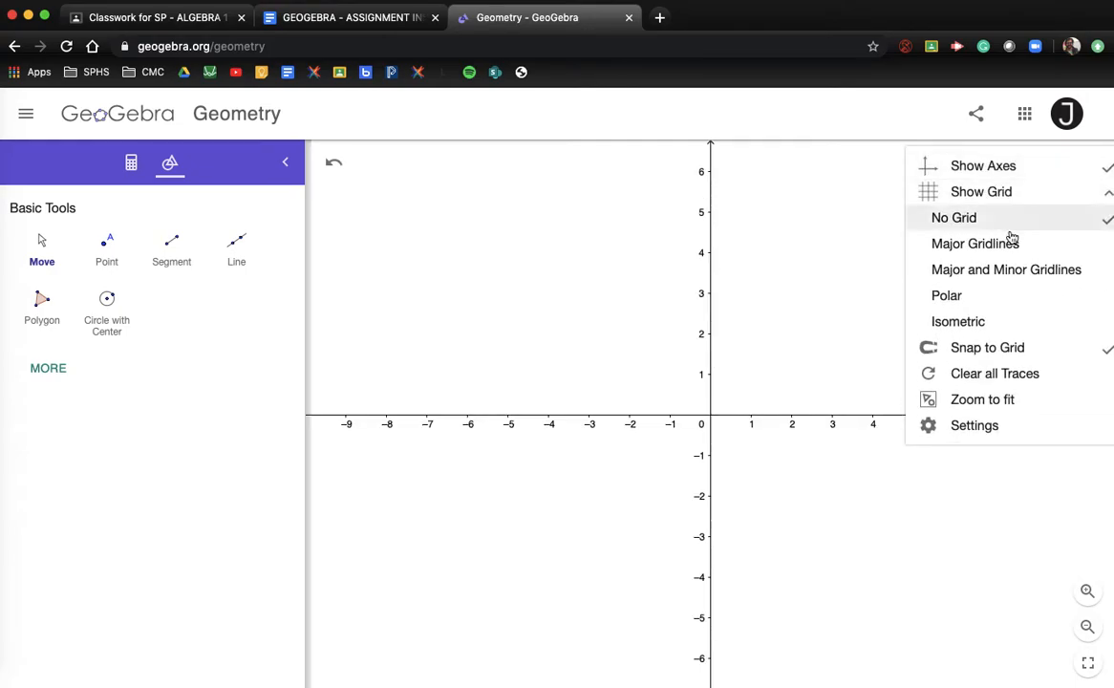
click(1011, 243)
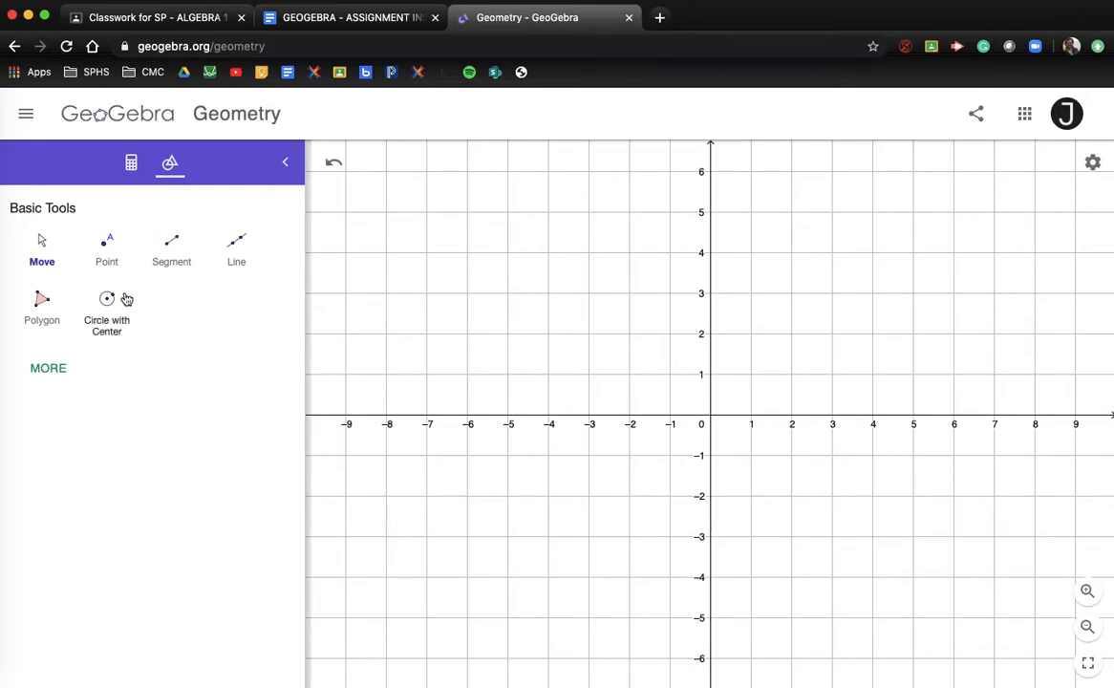
click(235, 247)
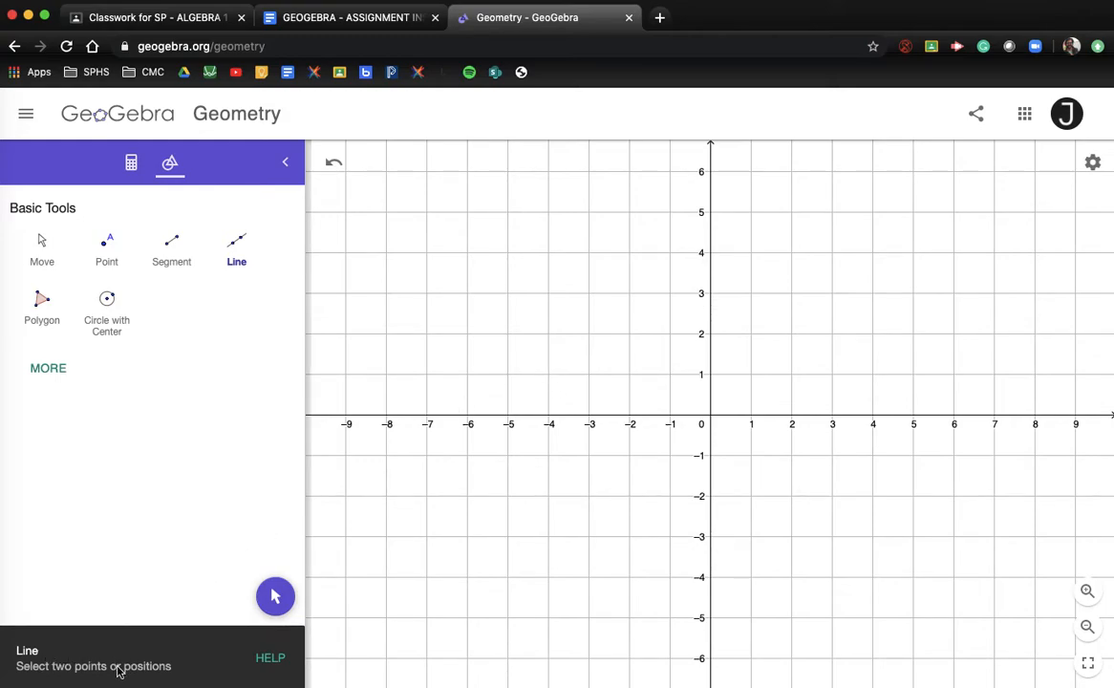
Draw line AB through (-4,1) and (4,3) and line CD through (-4,-3) and (4,-1)
click(547, 375)
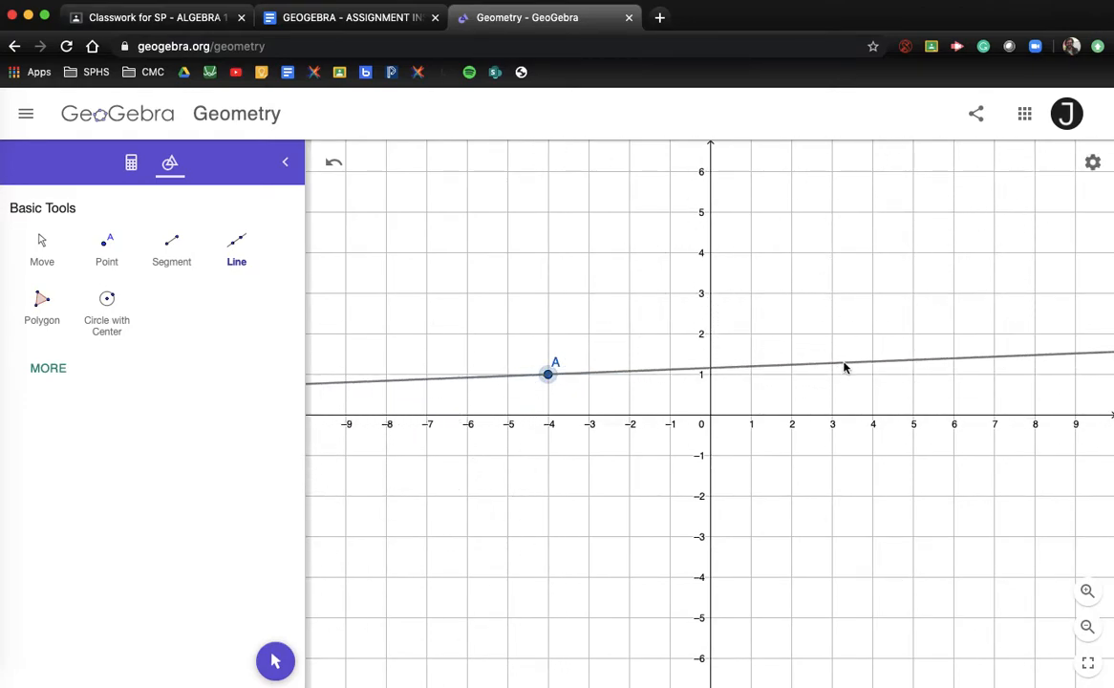
click(872, 295)
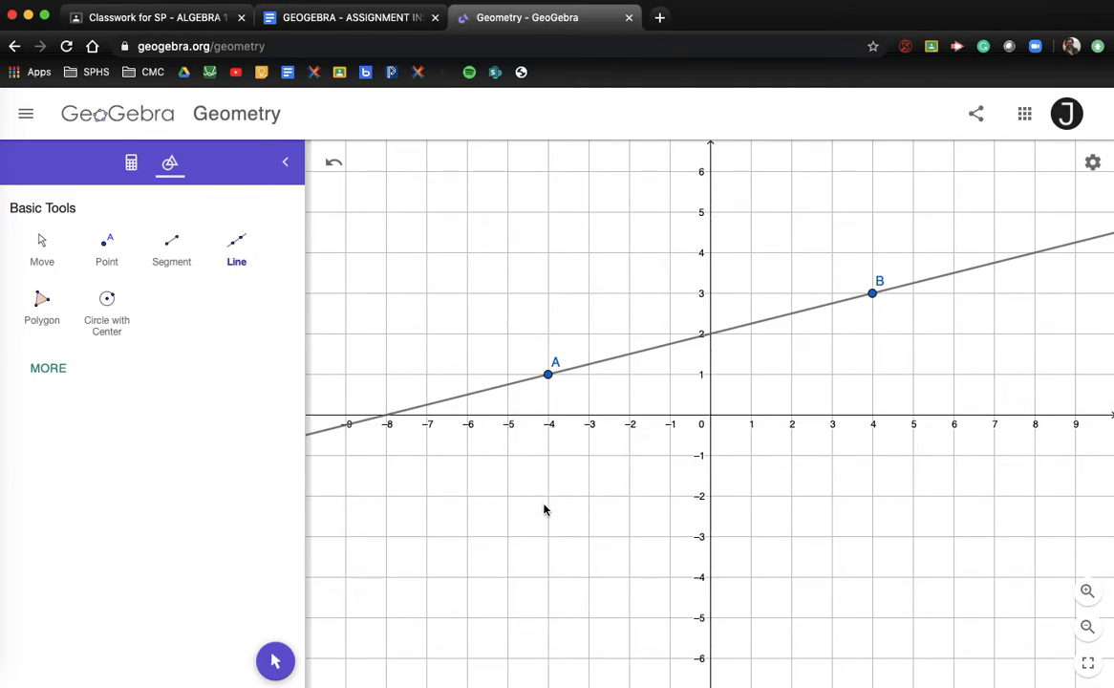
click(548, 536)
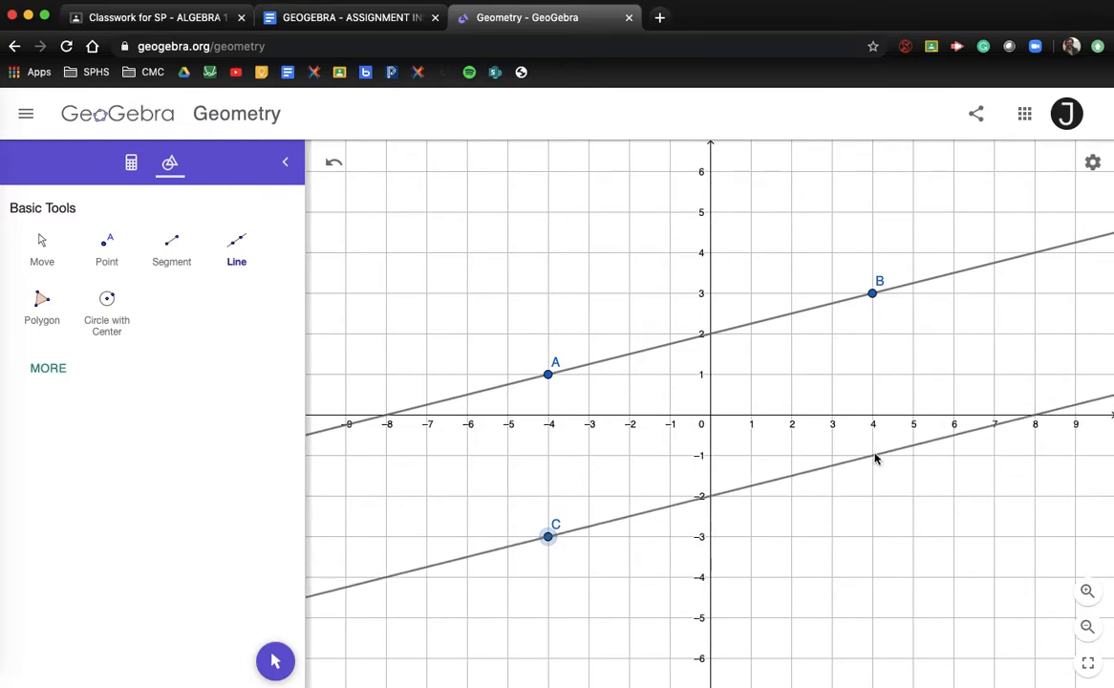
click(872, 456)
Expand the tool panel to the full tool list and choose the Slope tool
click(46, 371)
scroll(178, 336, down, 5)
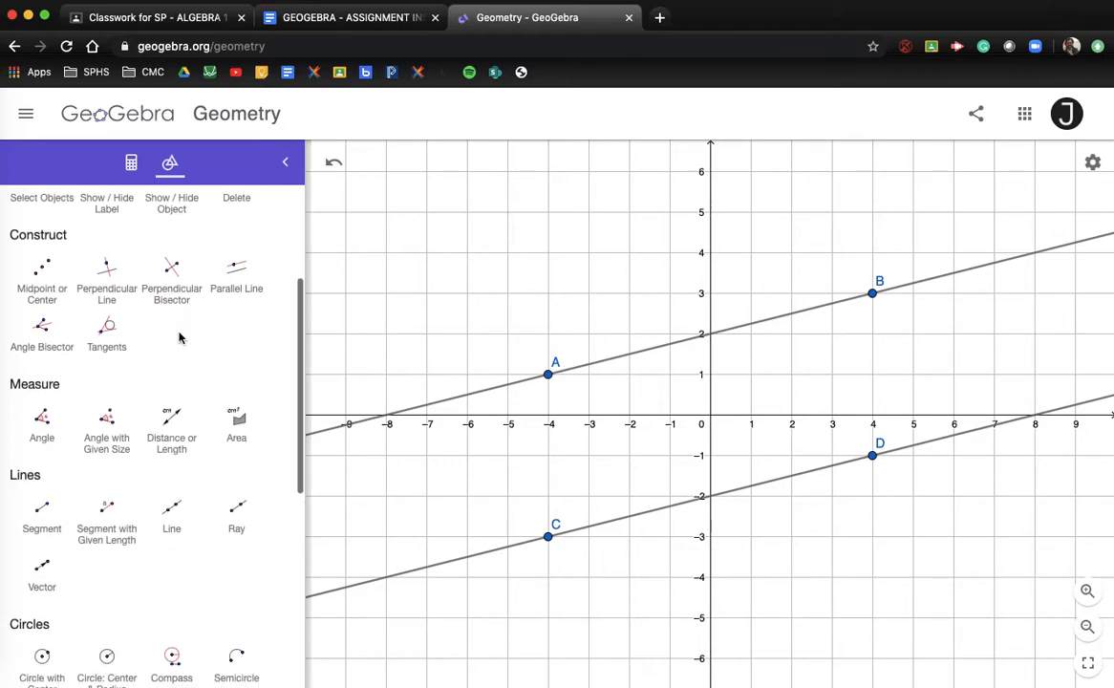
scroll(178, 336, down, 10)
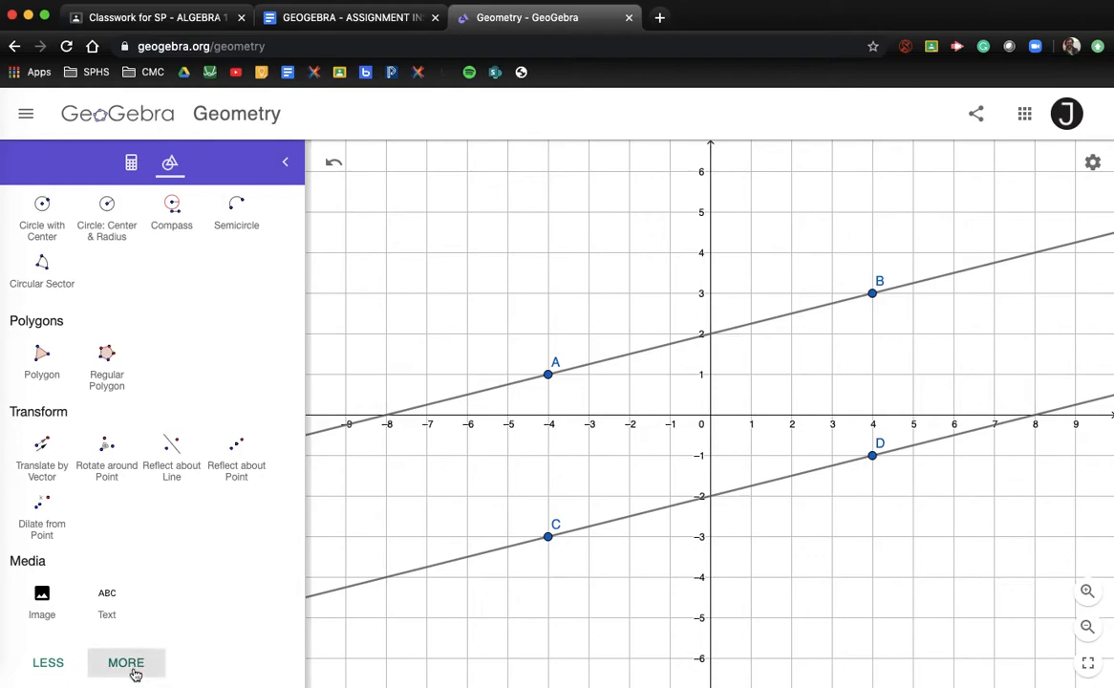
click(130, 663)
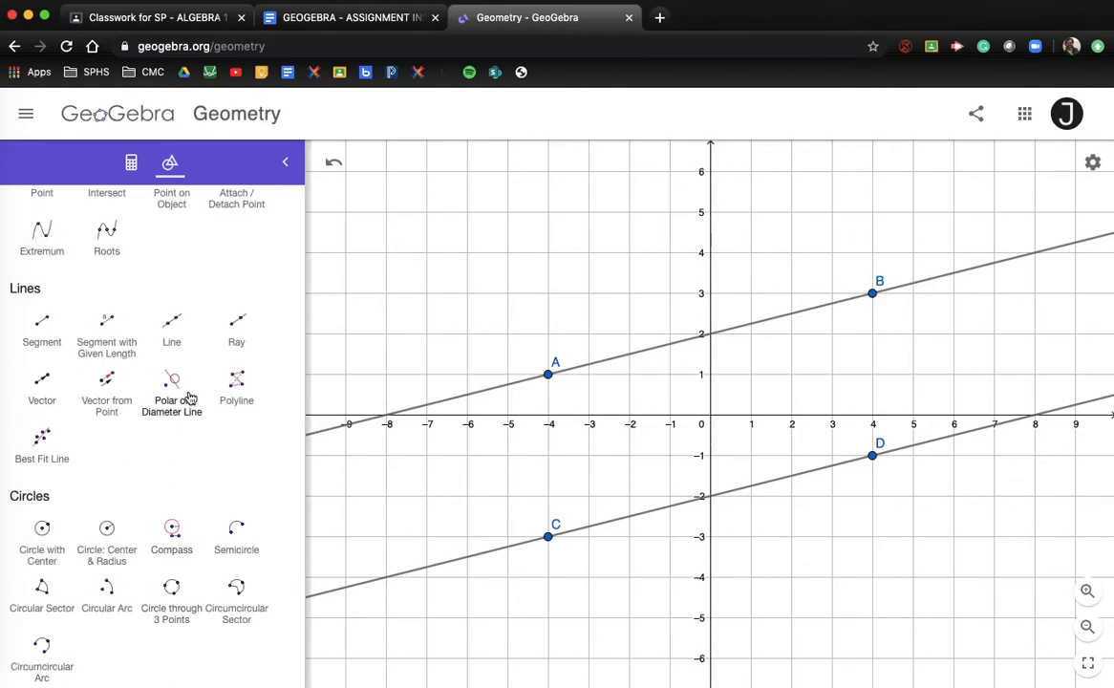
scroll(172, 401, down, 2)
scroll(170, 410, down, 3)
scroll(170, 413, up, 3)
scroll(170, 410, up, 5)
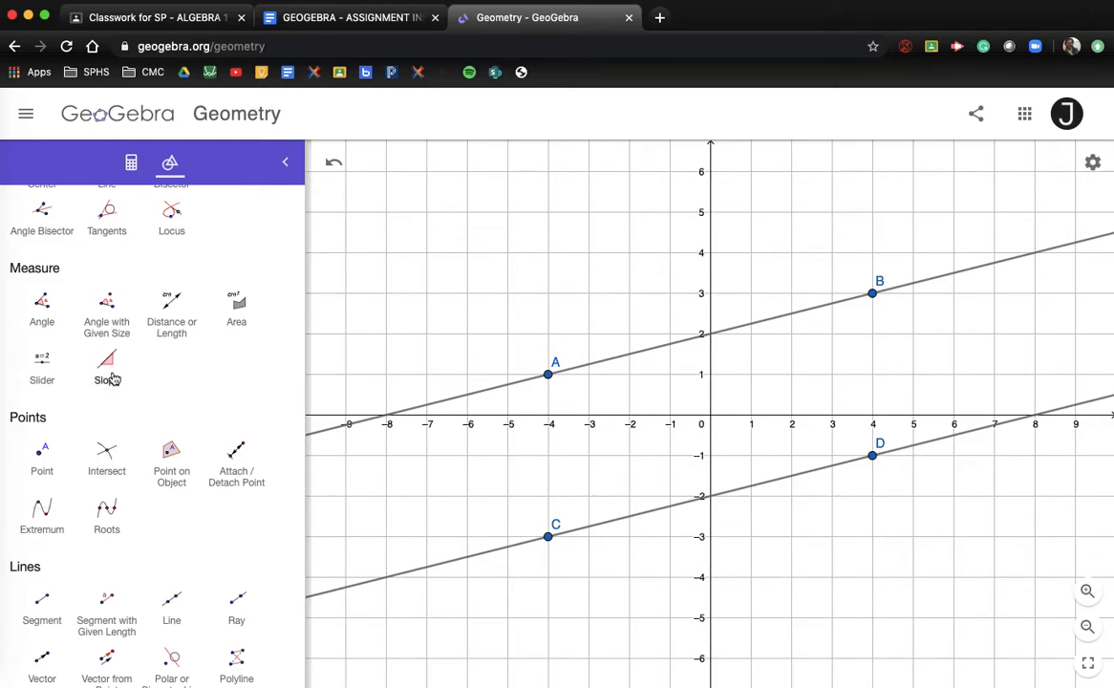
click(107, 365)
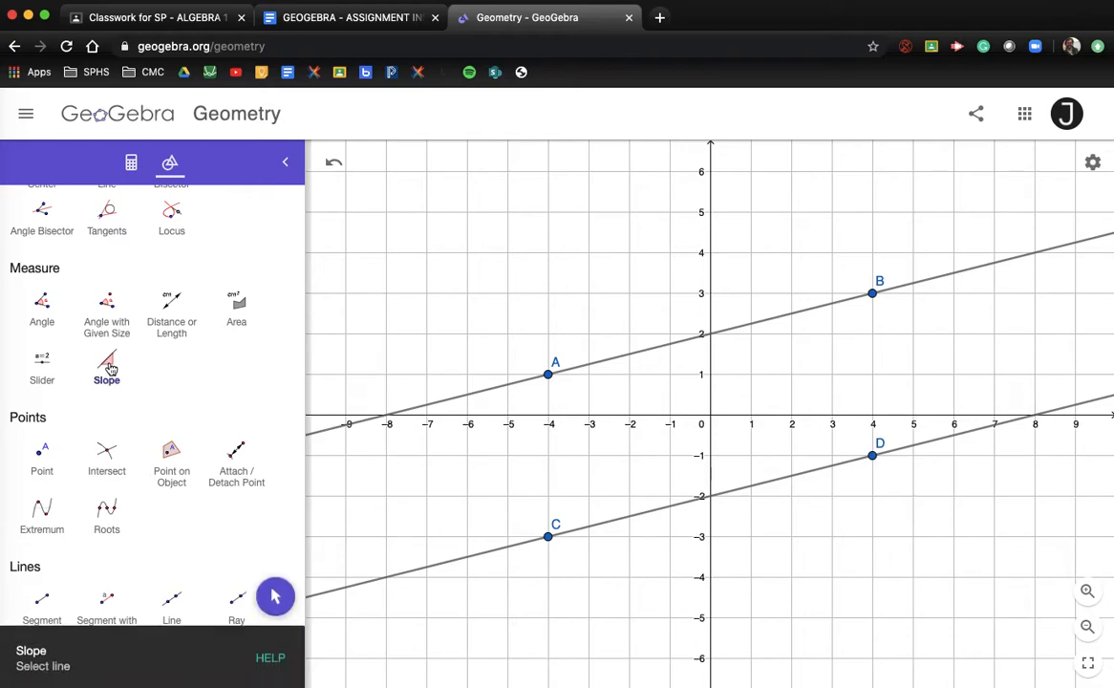
Measure the slopes of lines AB and CD, both showing 0.3
click(490, 394)
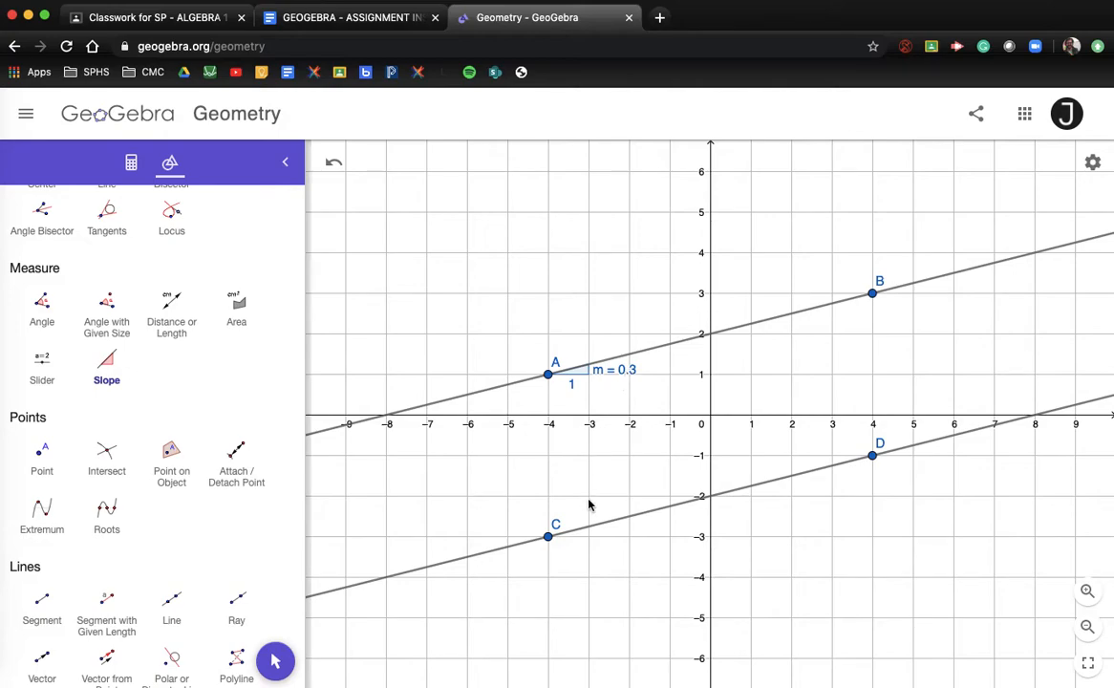
click(591, 533)
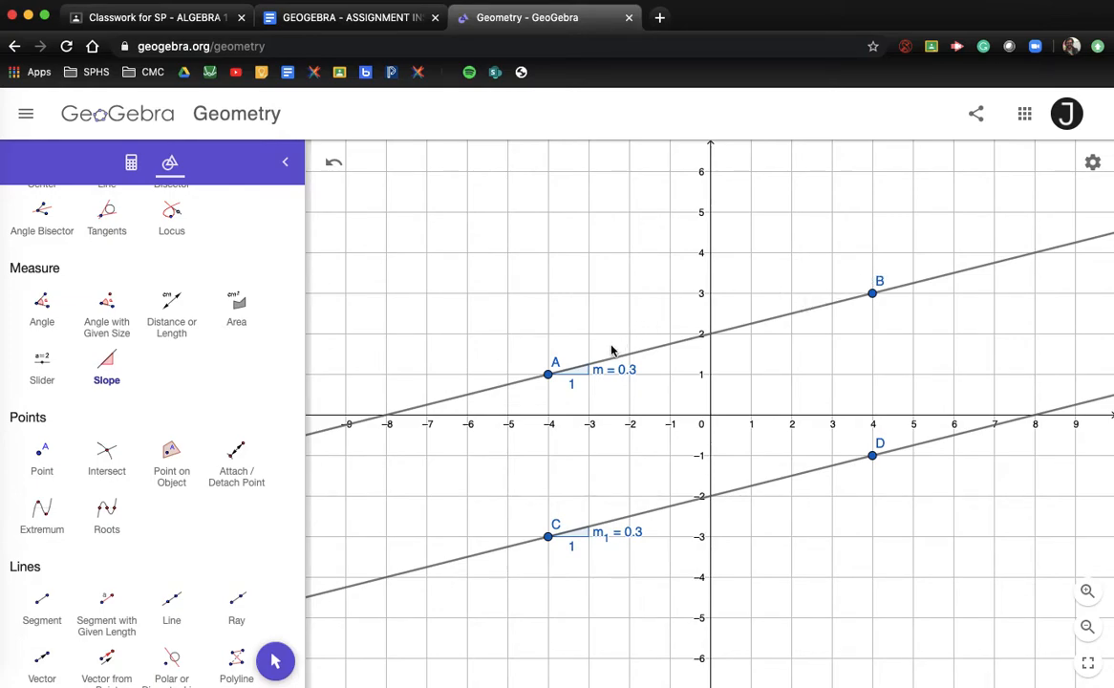
click(1093, 166)
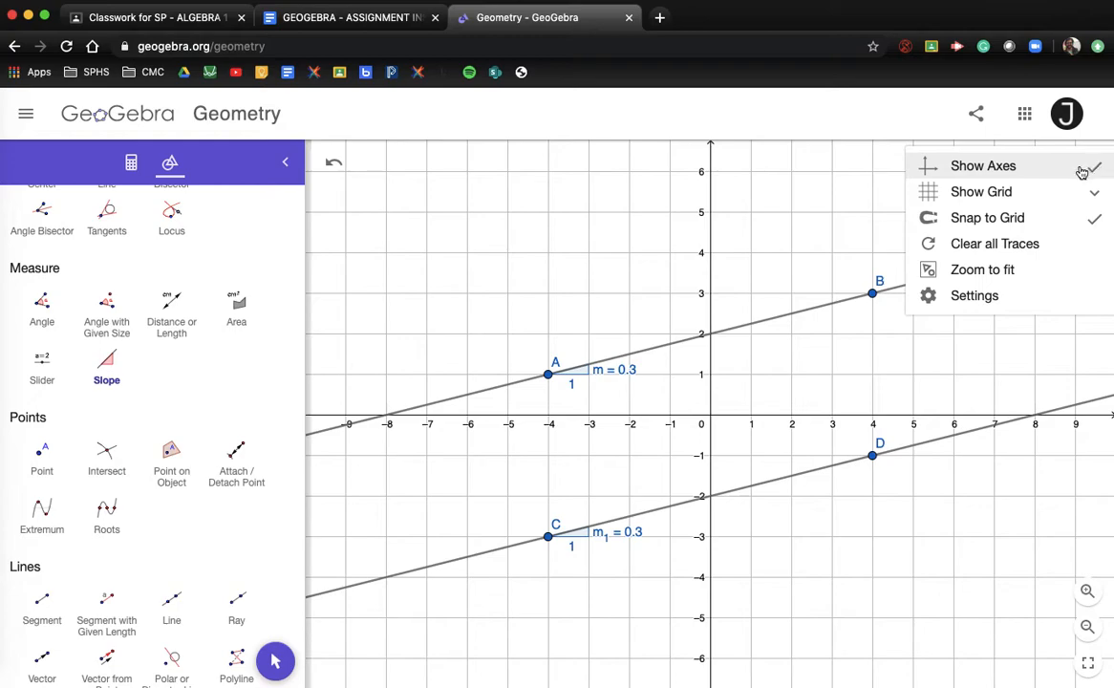
Set Global rounding to 3 decimal places so both slopes read 0.25
click(974, 296)
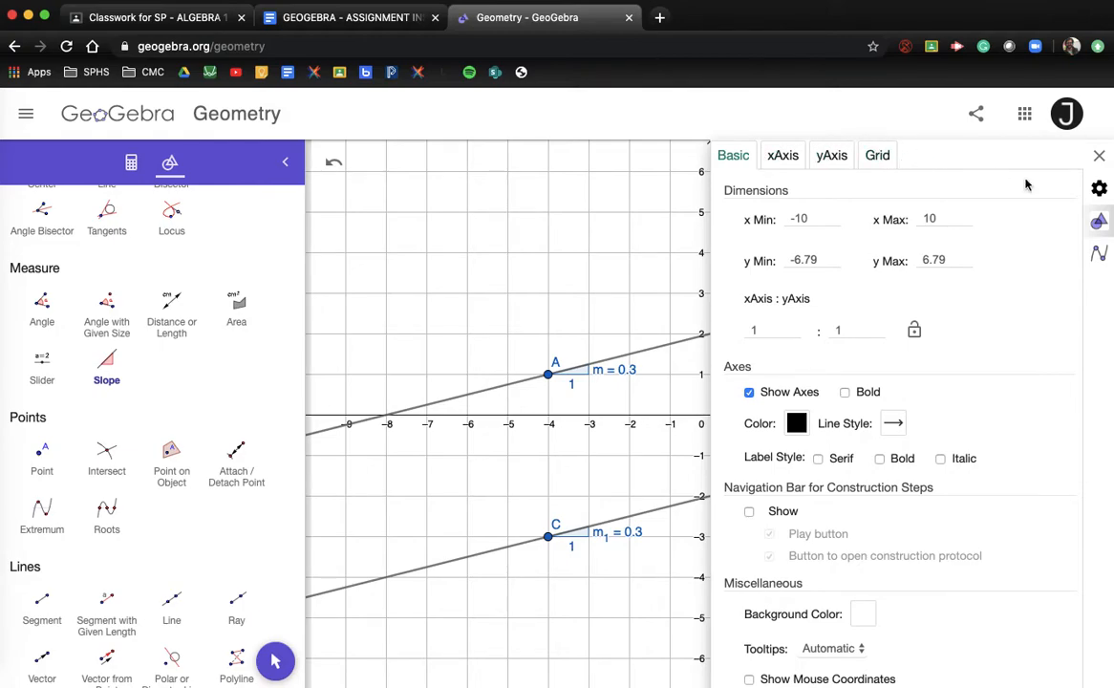
click(1101, 190)
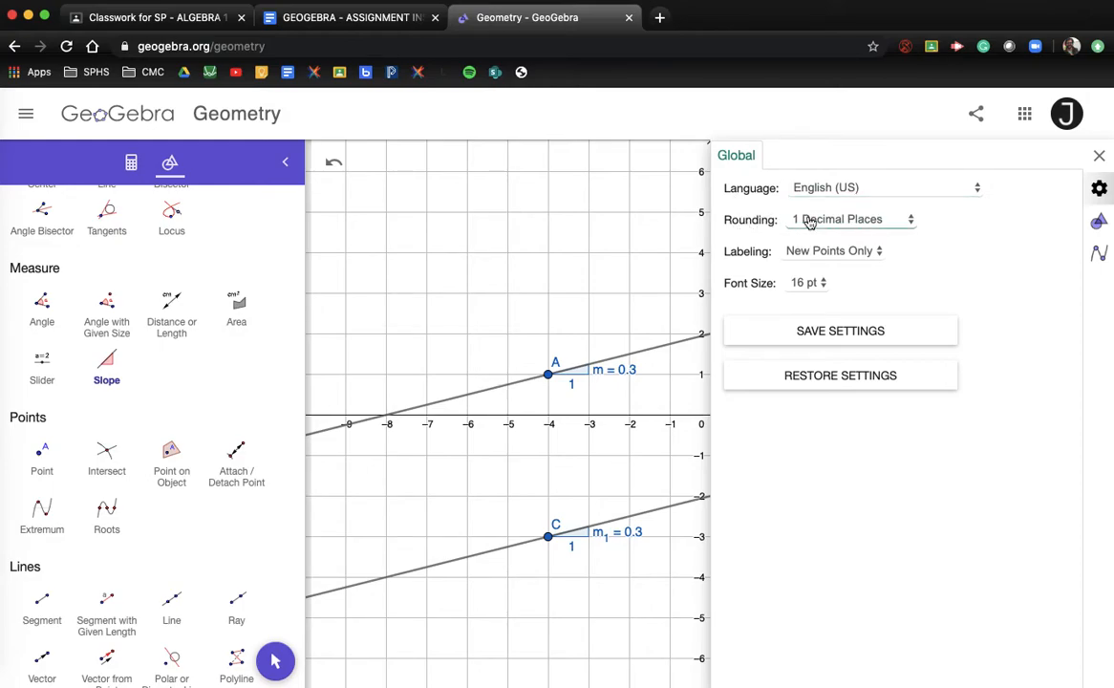
click(913, 221)
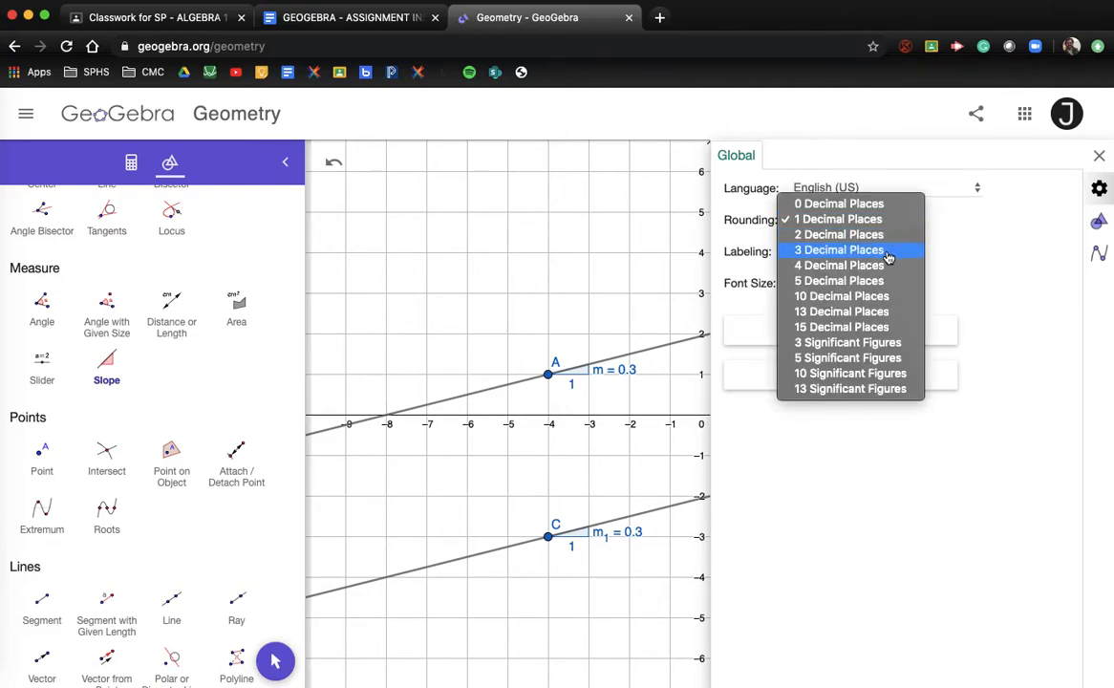
click(887, 252)
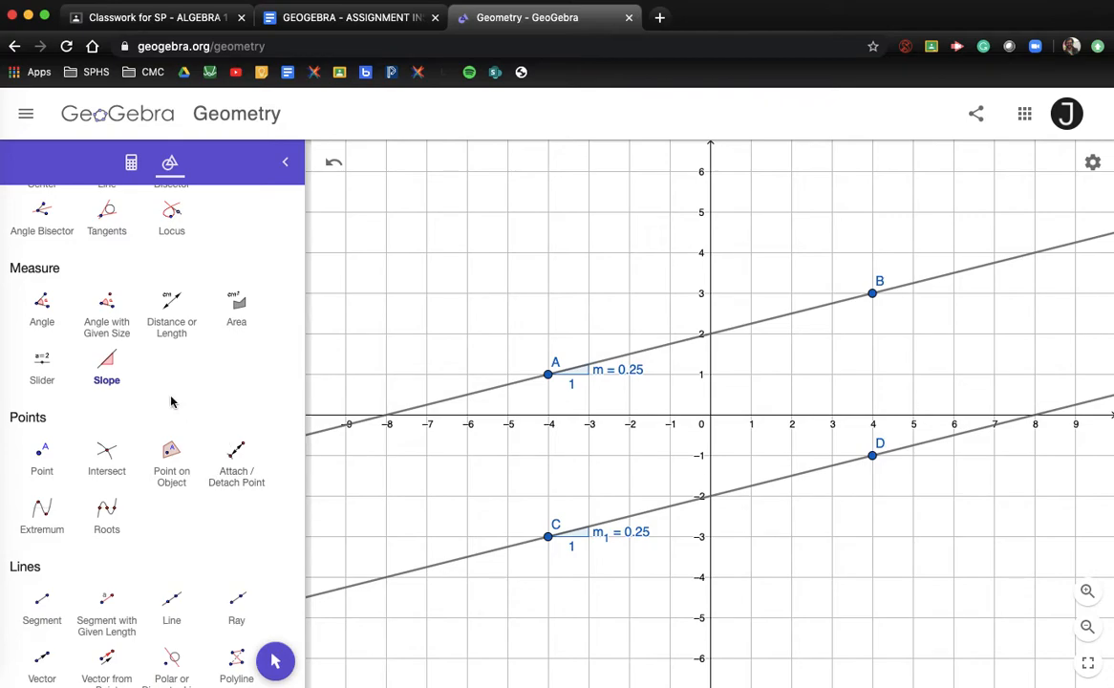
scroll(171, 401, up, 5)
Draw transversal EF through (-2,6) and (4,-4) across both parallel lines
click(239, 248)
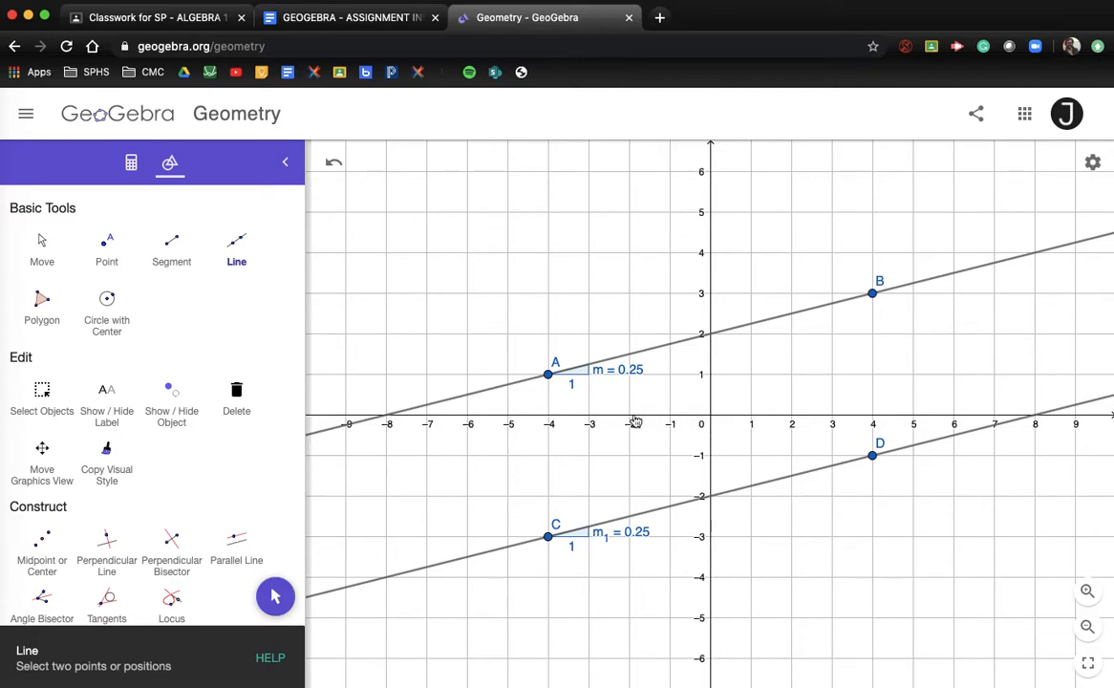
click(628, 172)
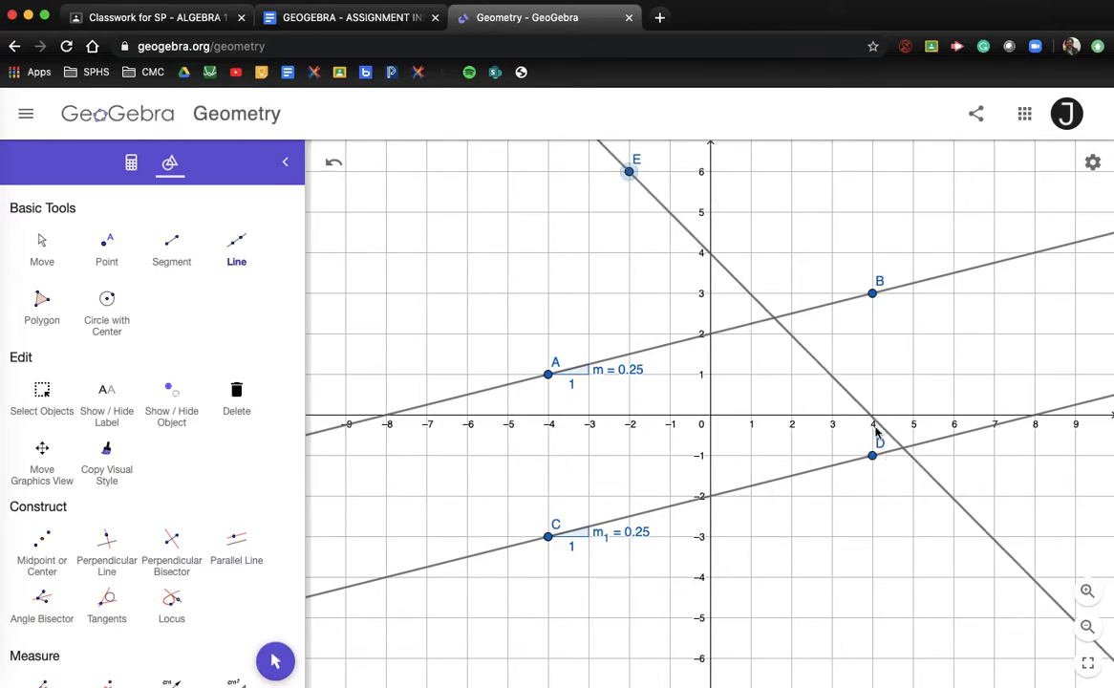
click(873, 580)
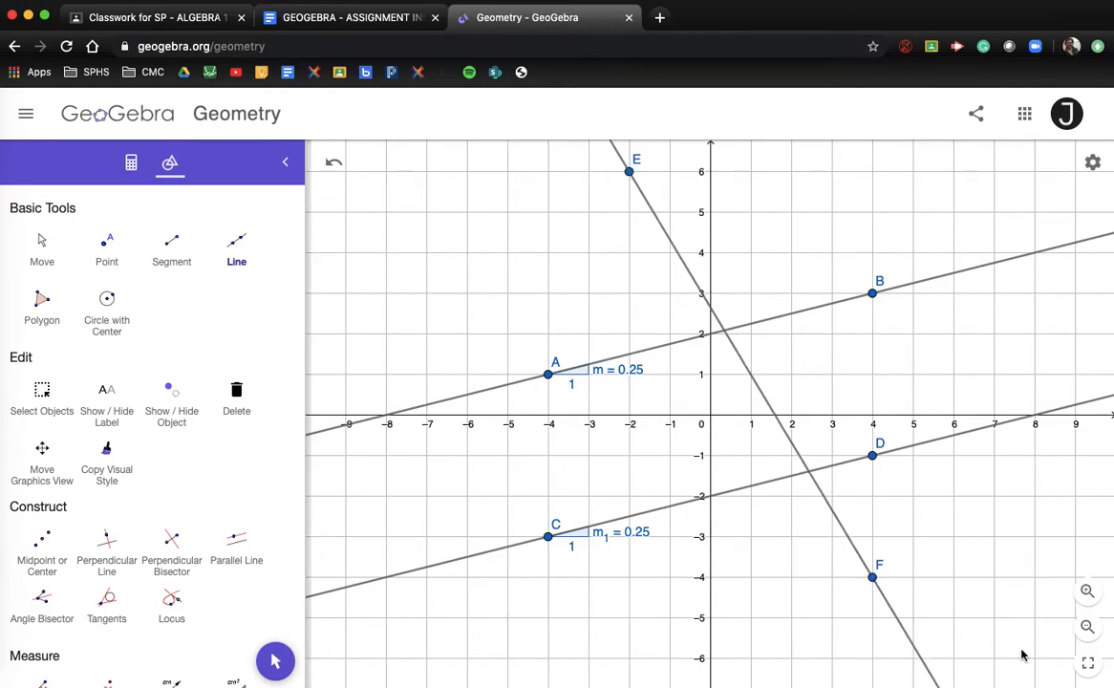
scroll(78, 480, down, 5)
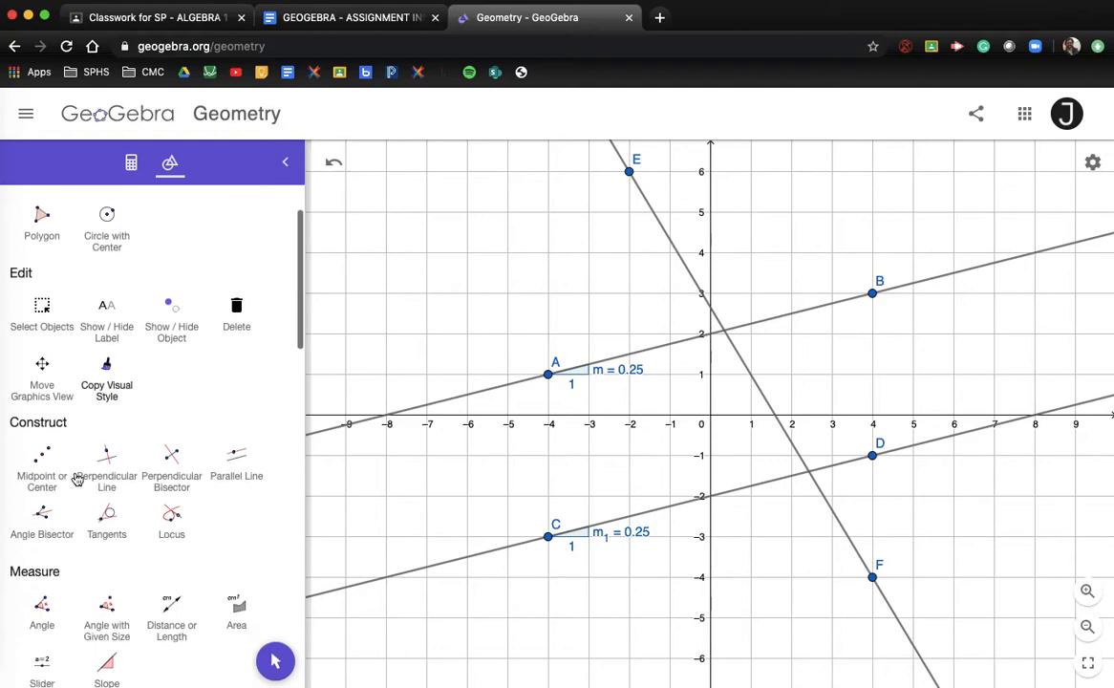
scroll(78, 479, down, 1)
click(101, 478)
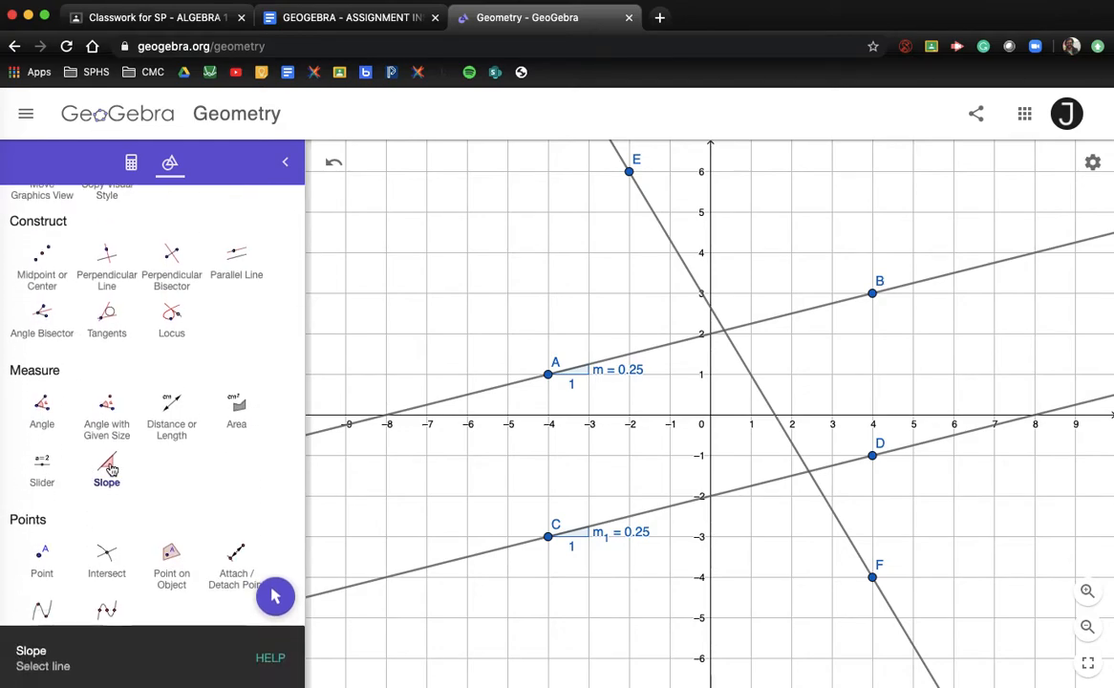
Measure the slope of transversal EF, giving m2 = -1.667
click(653, 214)
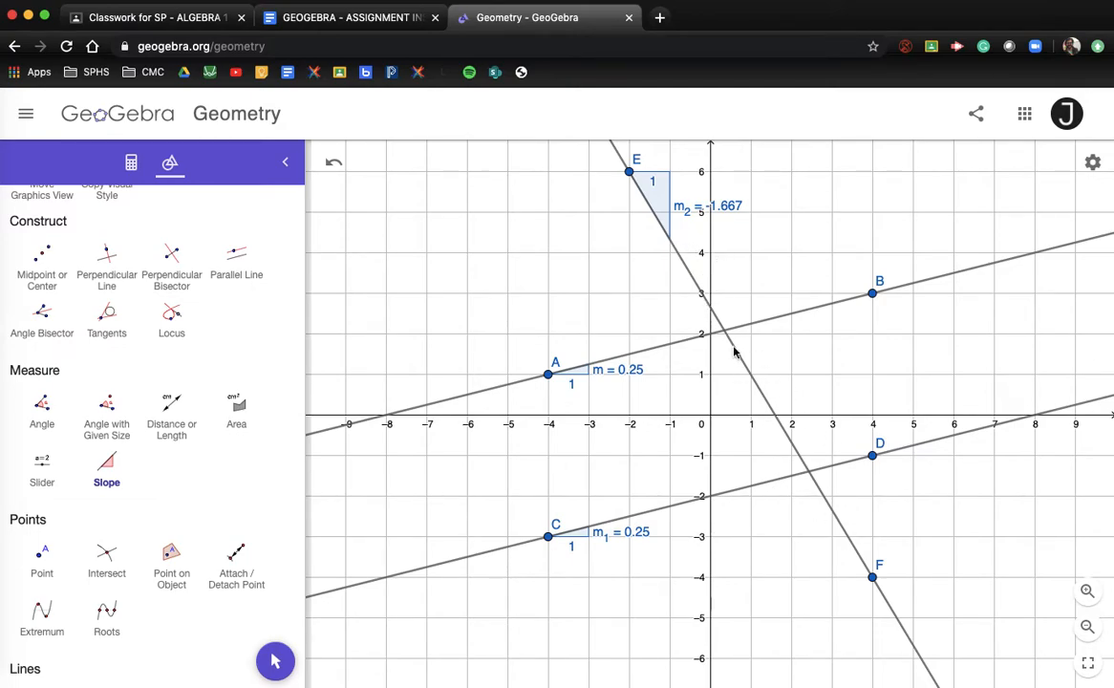
scroll(172, 325, up, 1)
scroll(171, 324, up, 5)
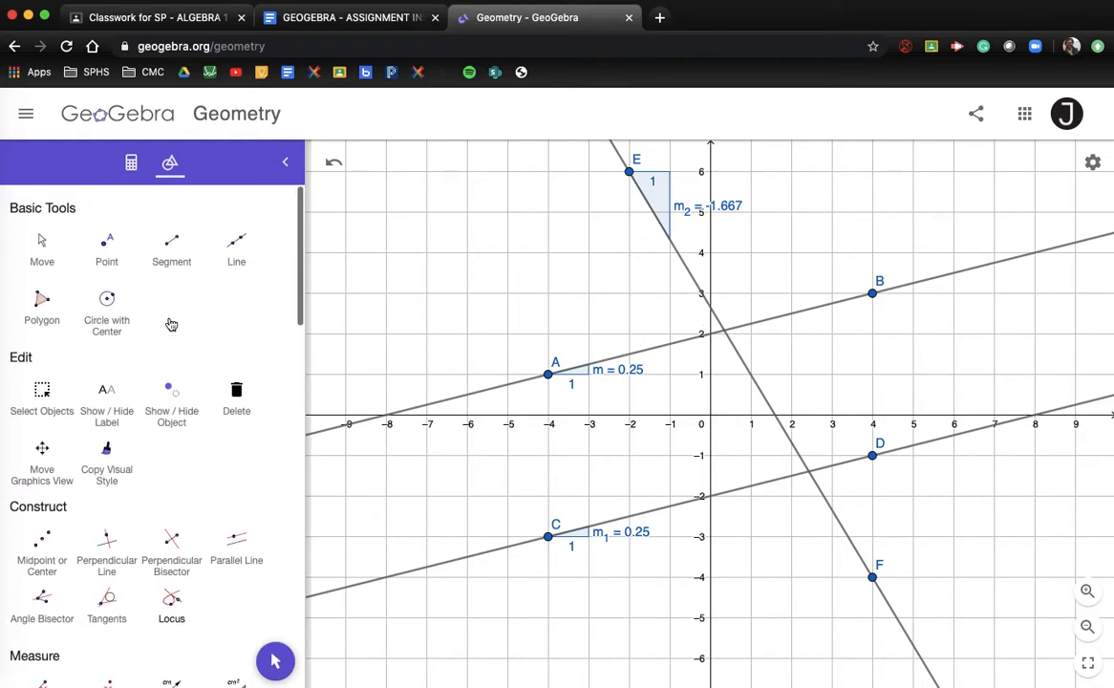
Place point G at the AB–EF intersection and point H at the CD–EF intersection
click(103, 244)
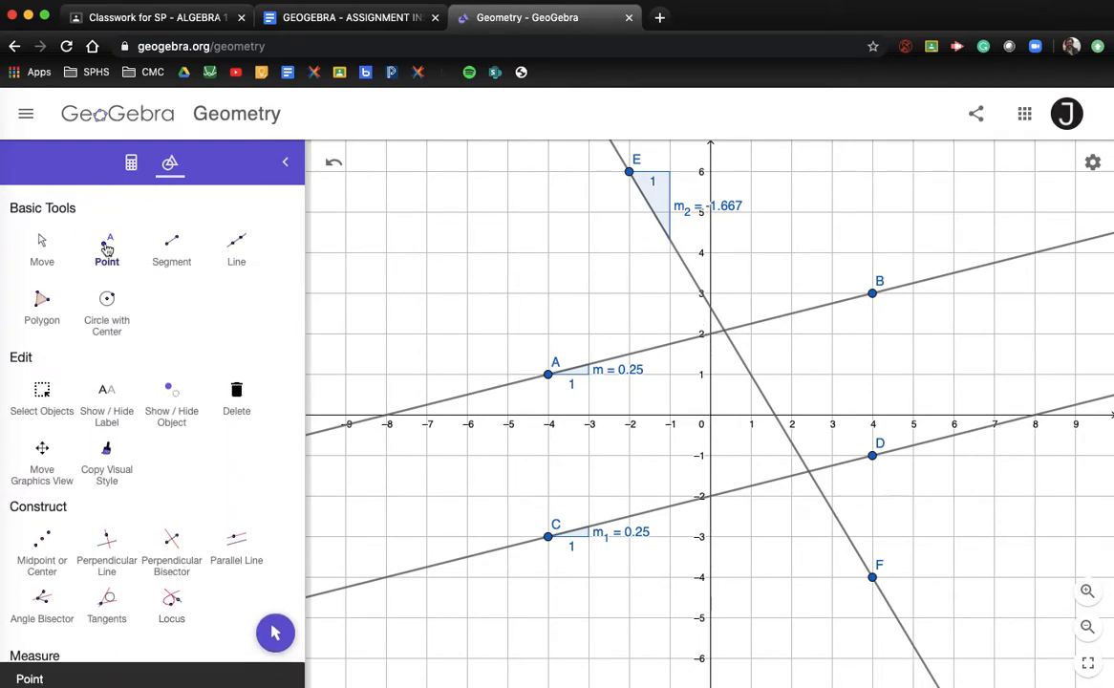
click(725, 332)
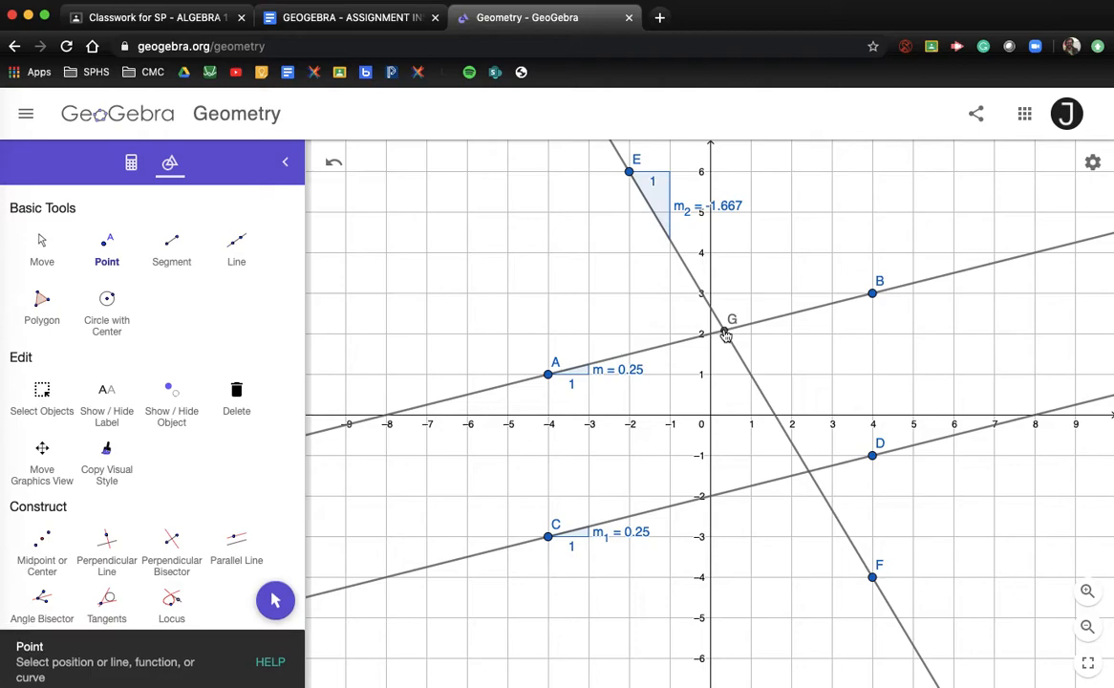
click(810, 472)
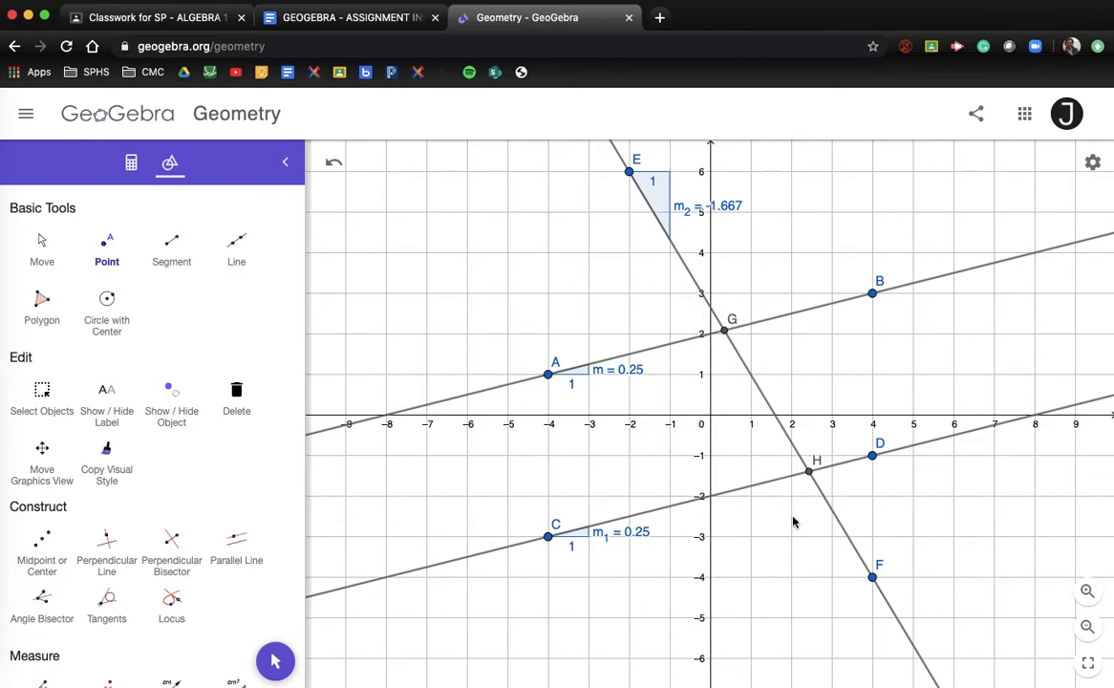
Measure the 73.072° angle at H between line CD and transversal EF
scroll(145, 498, down, 1)
scroll(145, 498, down, 4)
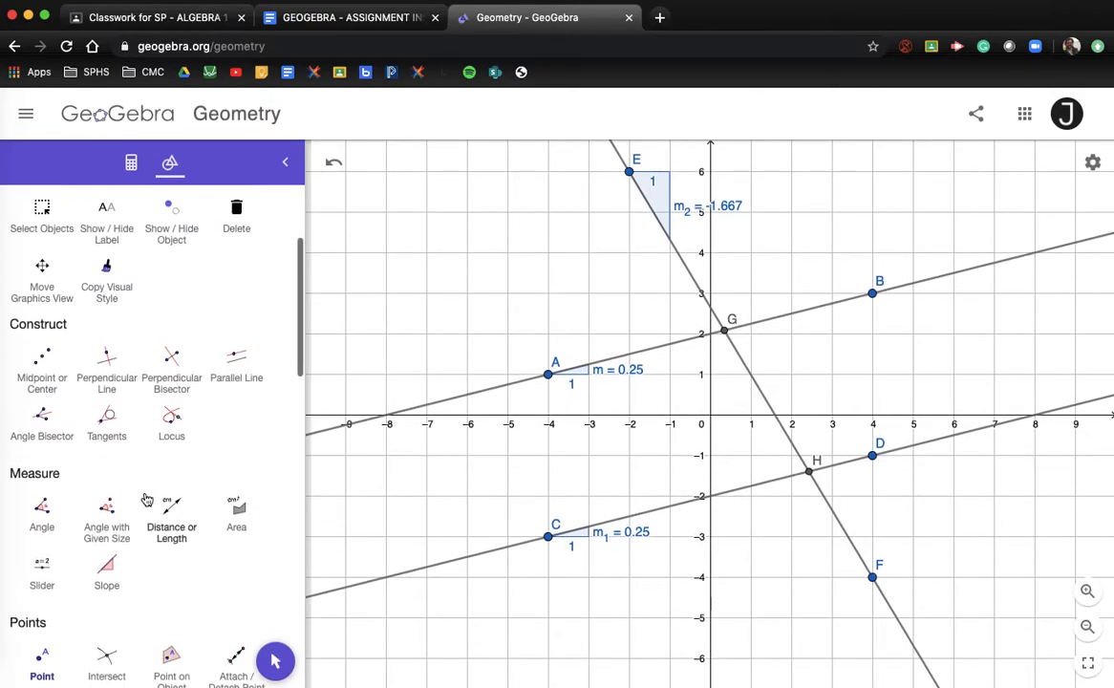
click(42, 511)
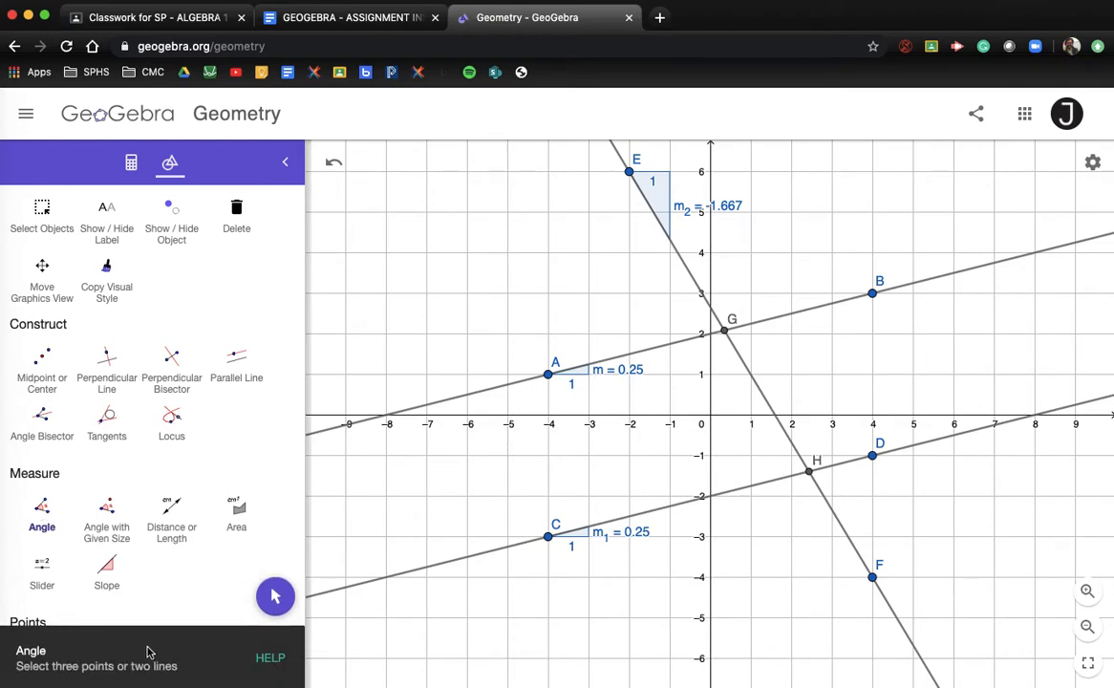
scroll(712, 530, down, 1)
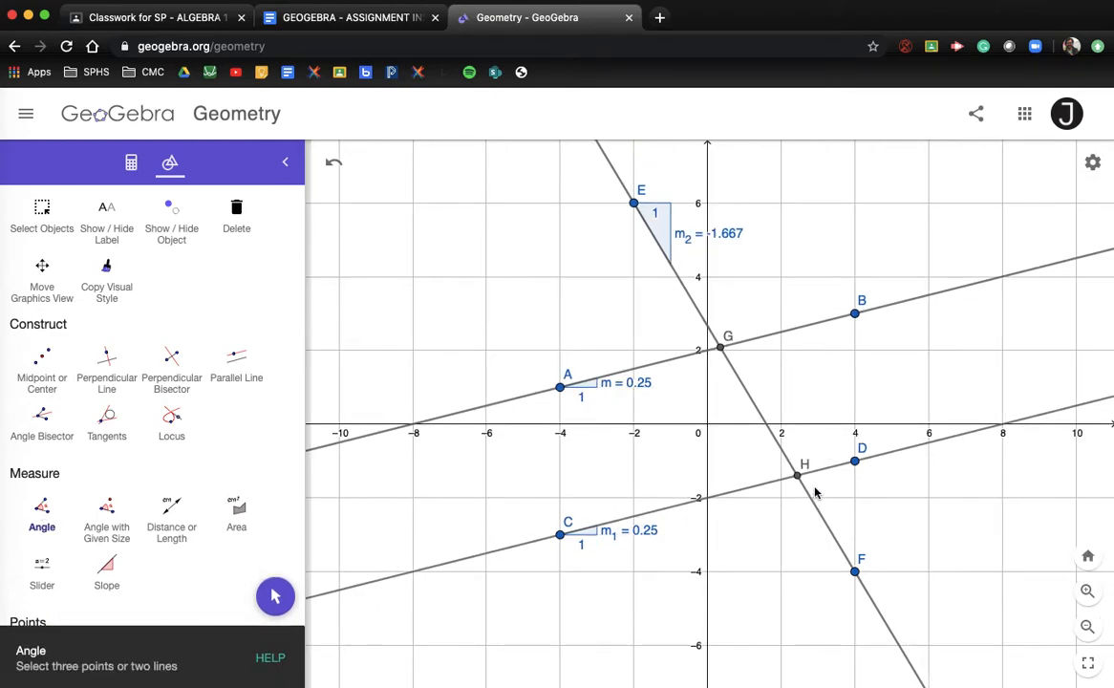
scroll(815, 492, up, 1)
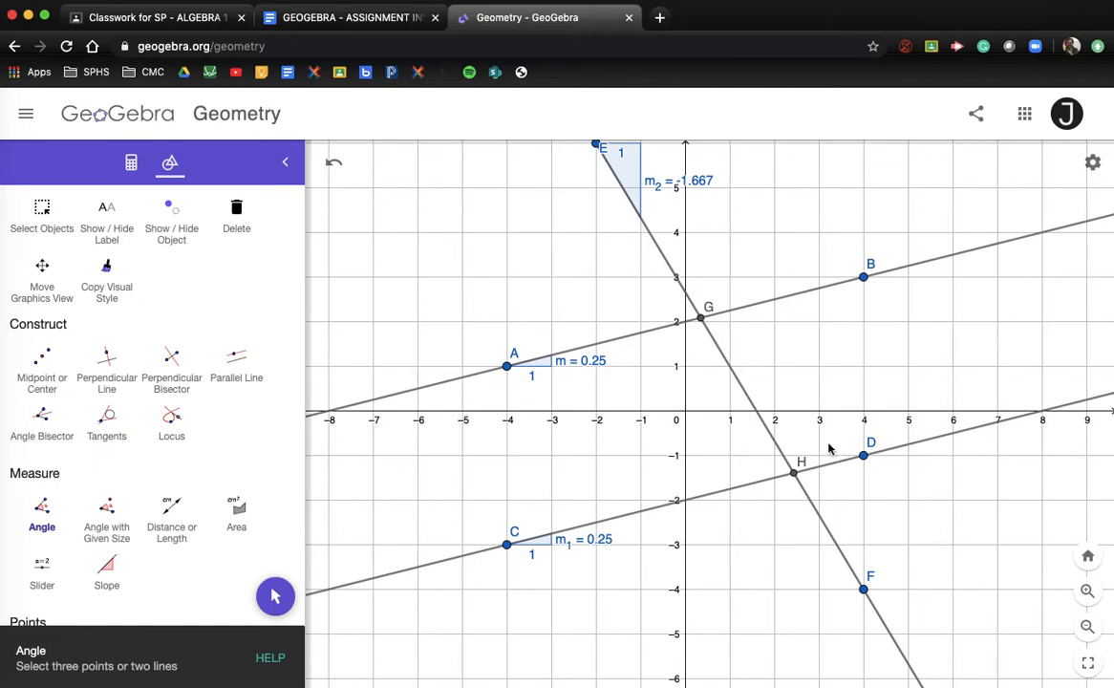
scroll(829, 449, down, 1)
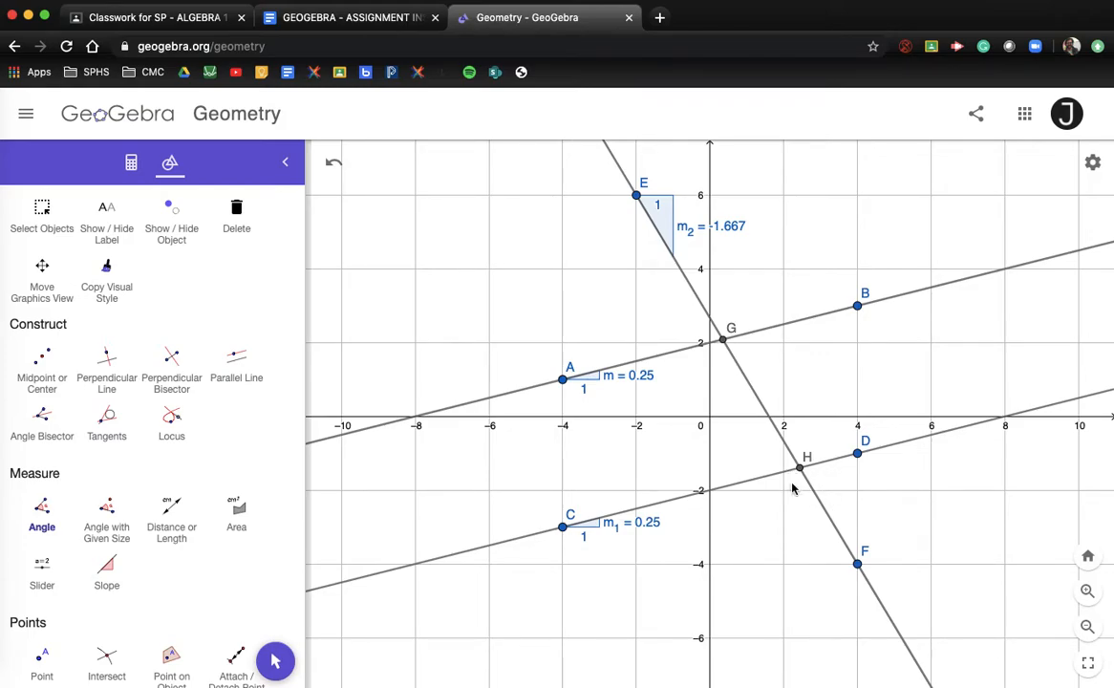
click(818, 467)
click(814, 494)
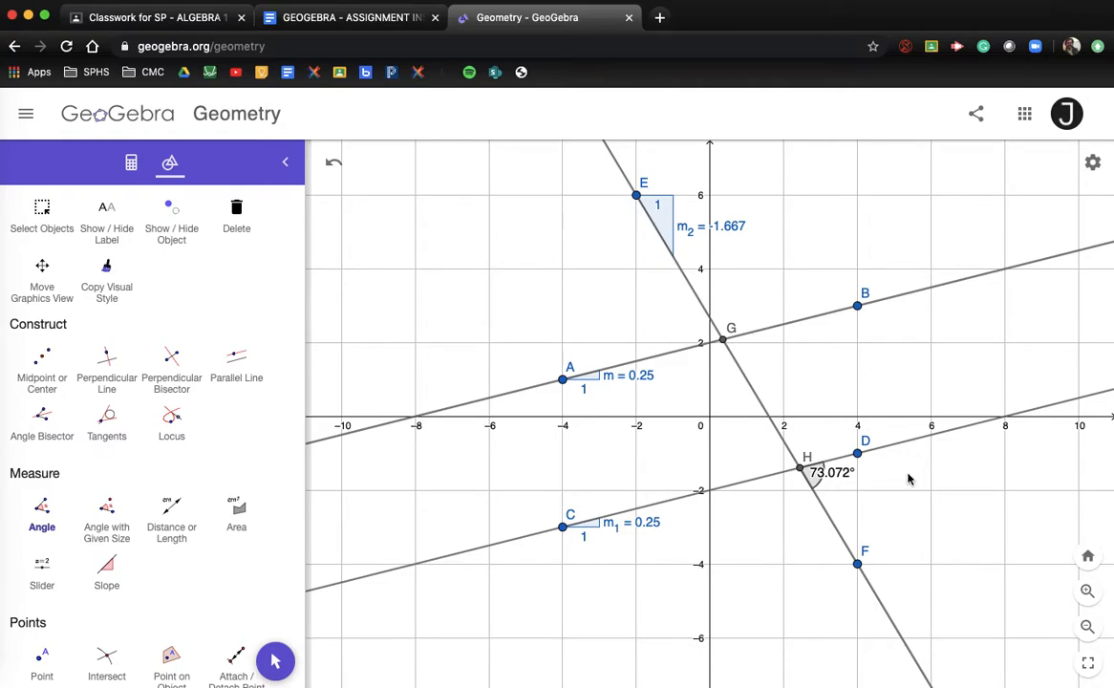
scroll(77, 307, up, 3)
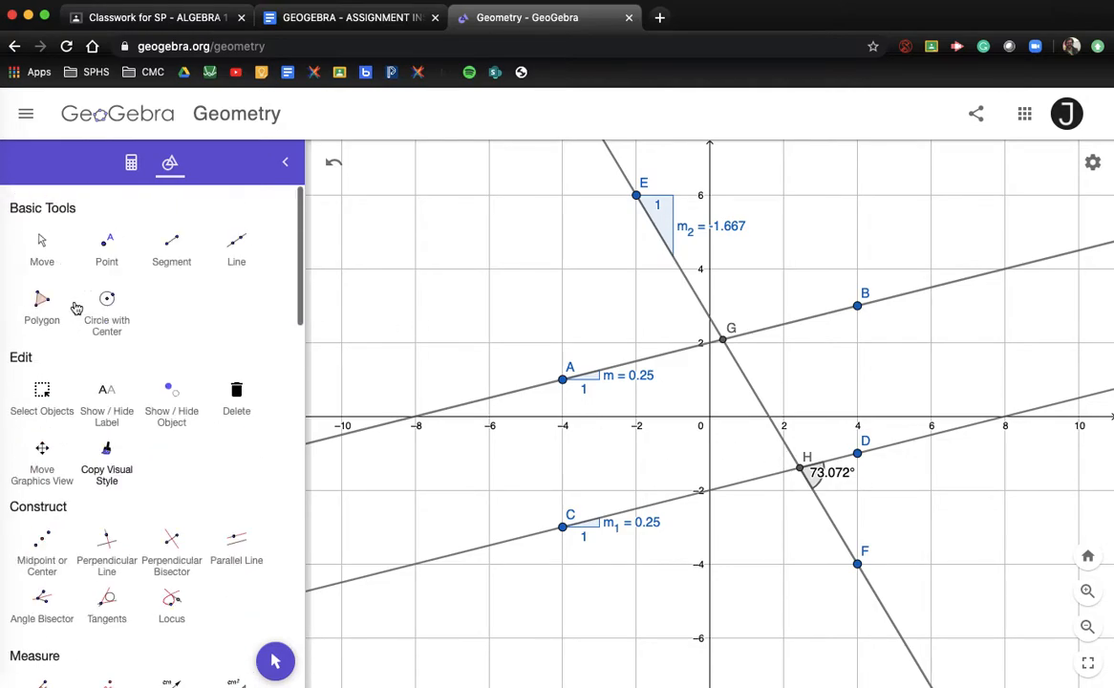
click(42, 244)
drag(356, 341, 469, 373)
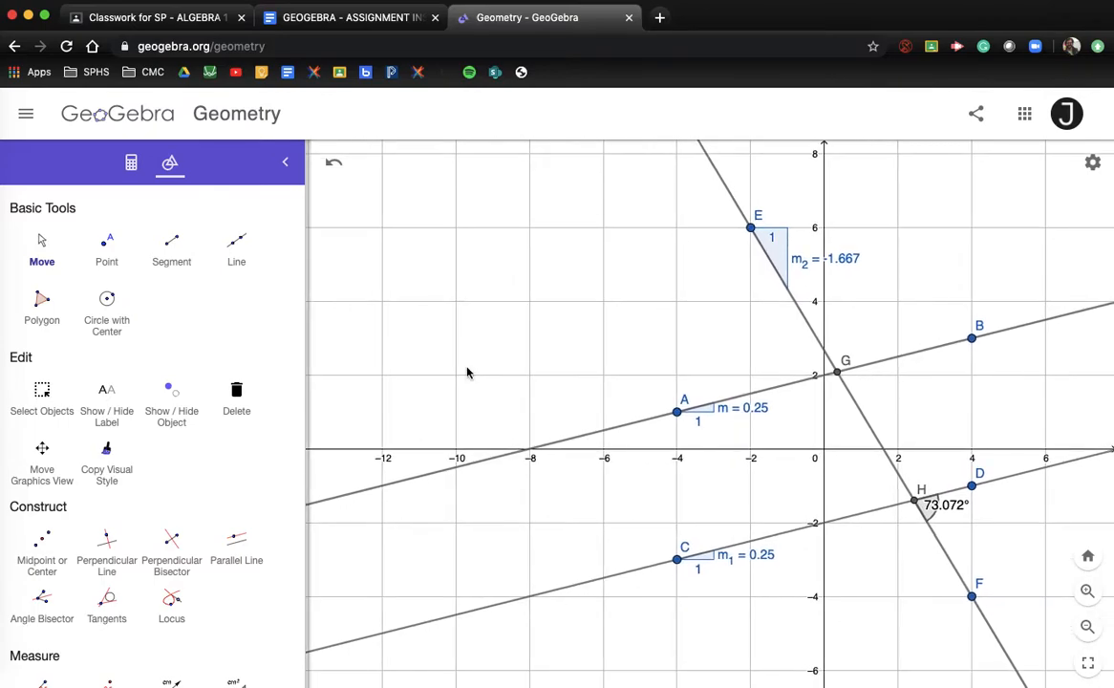
scroll(150, 439, down, 5)
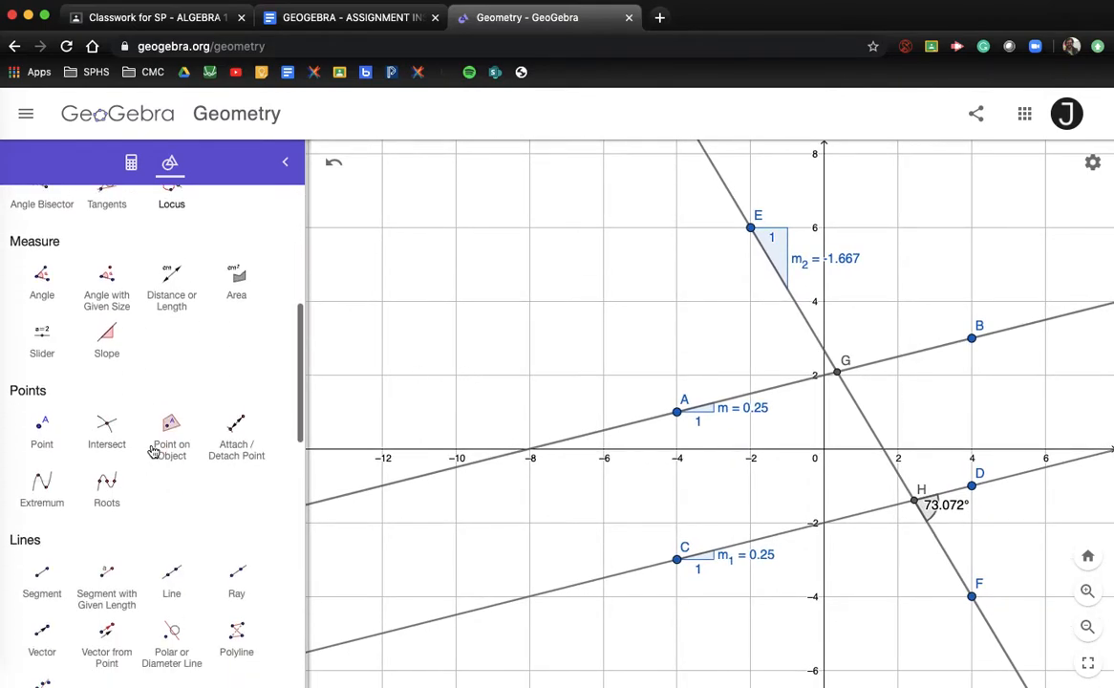
Add a text block with the student's name, date 5/11/2020, ASSIGNMENT 6 and 1. SEE DRAWING (LEVEL 2)
scroll(151, 451, down, 10)
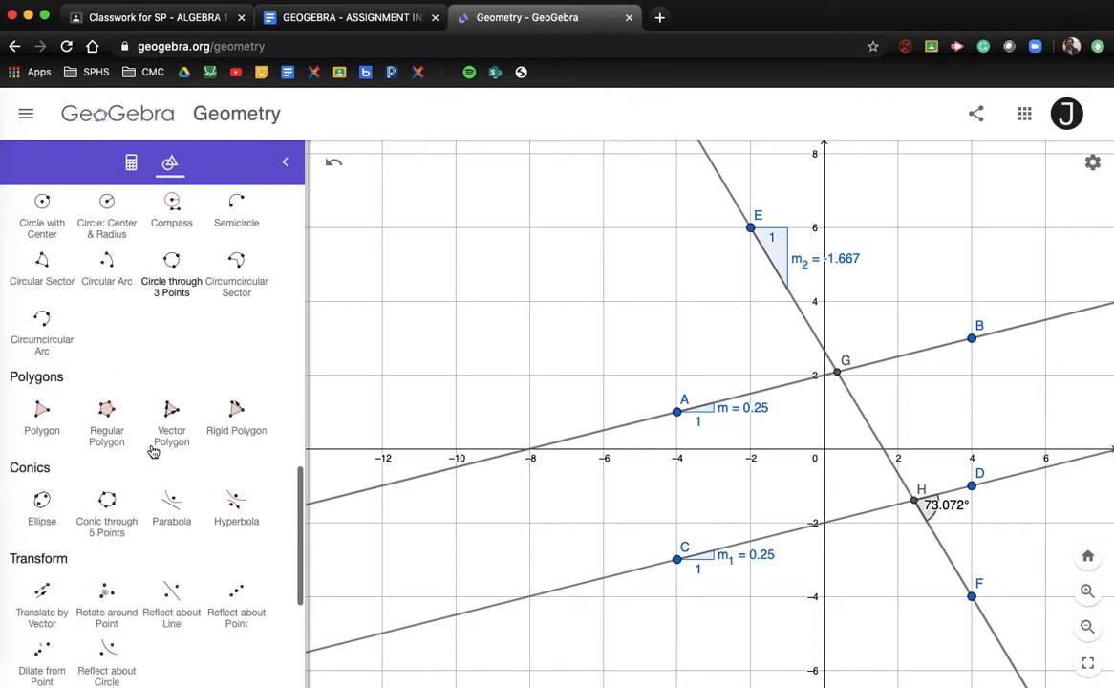
scroll(151, 451, down, 5)
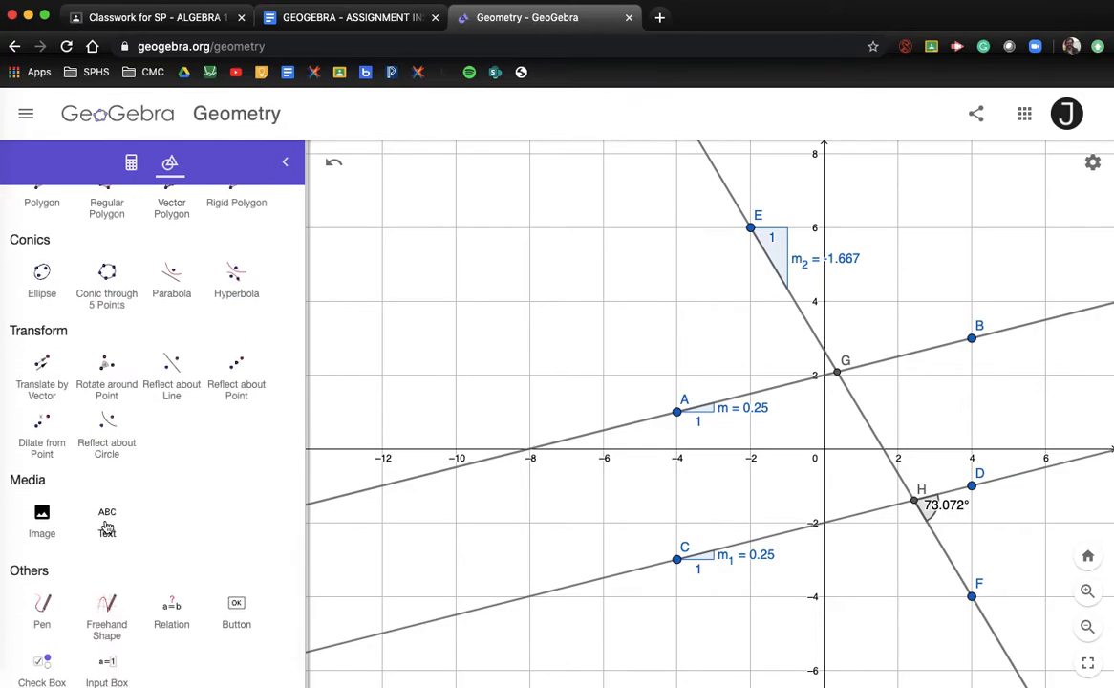
click(107, 526)
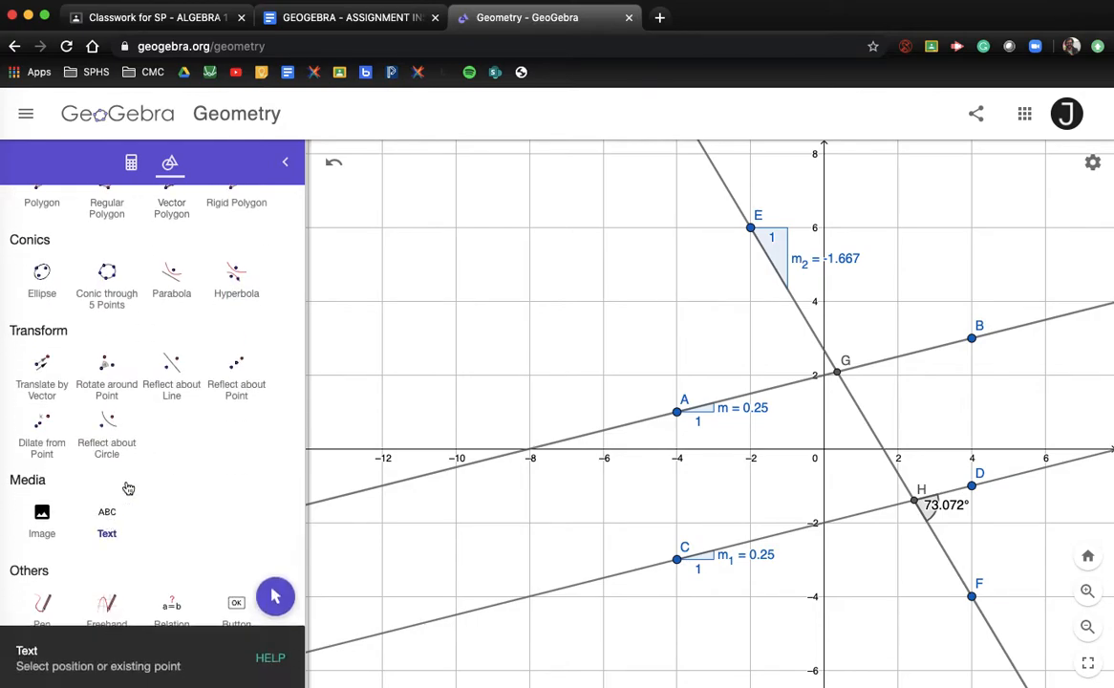
click(390, 173)
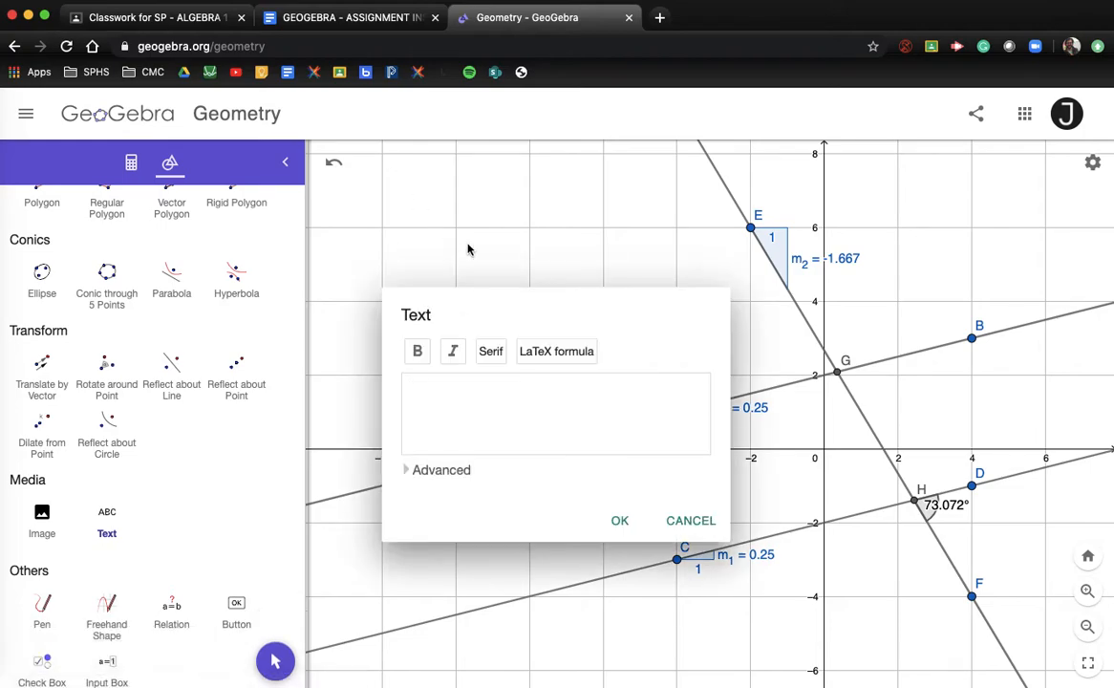
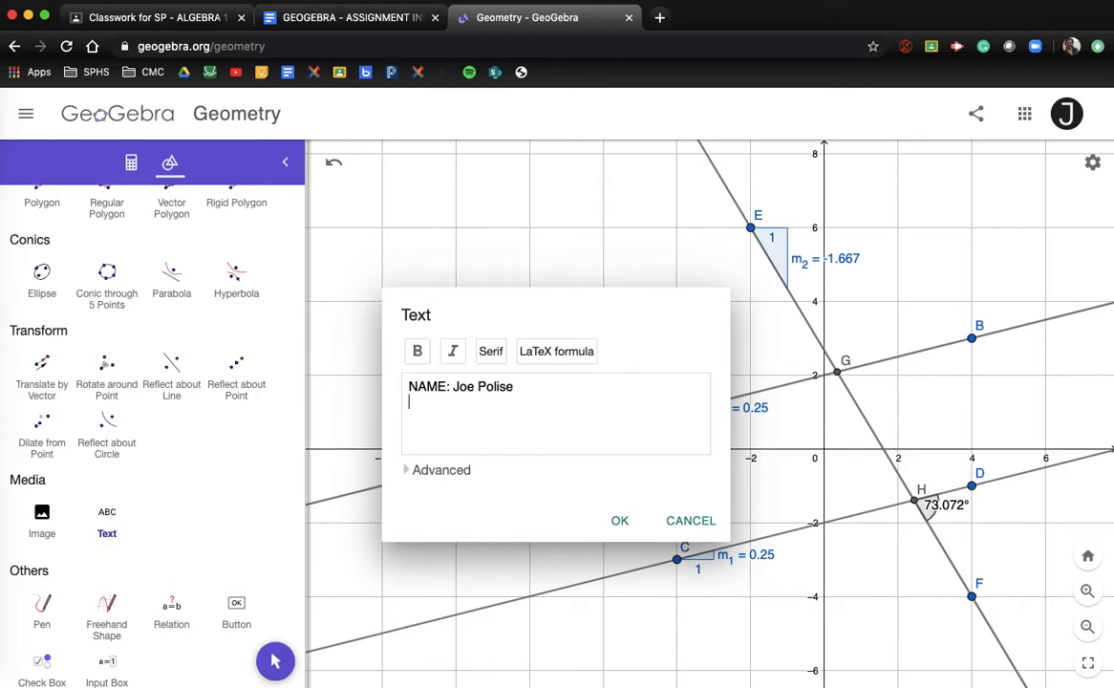
text(DATE)
text(2020)
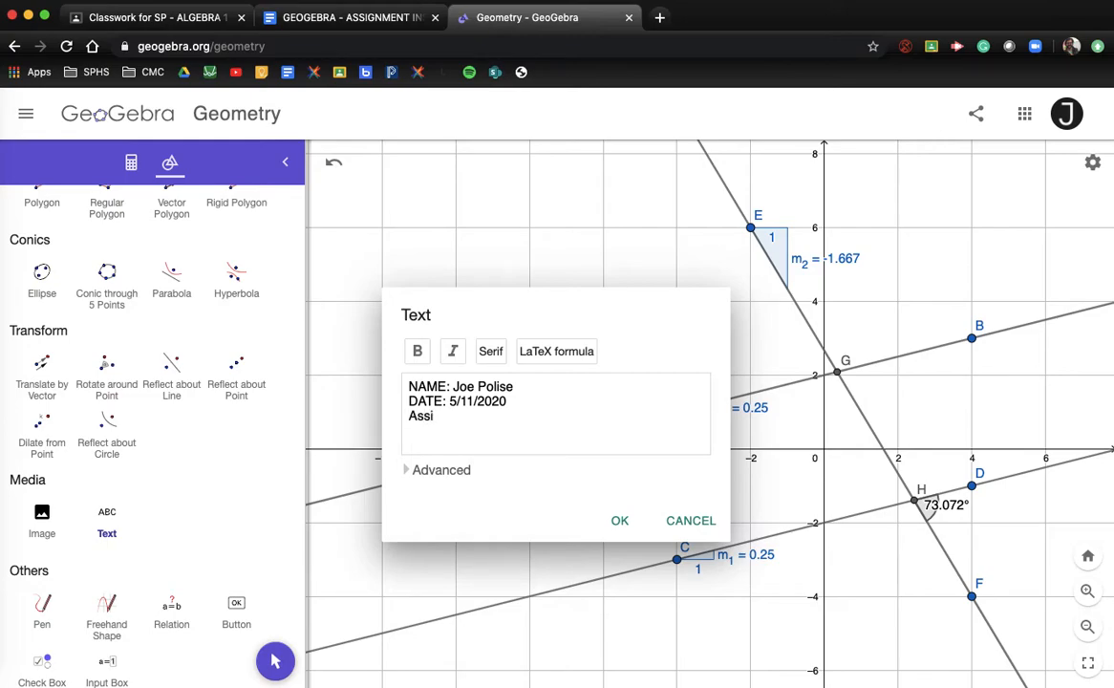
text(SIGNMENT 6)
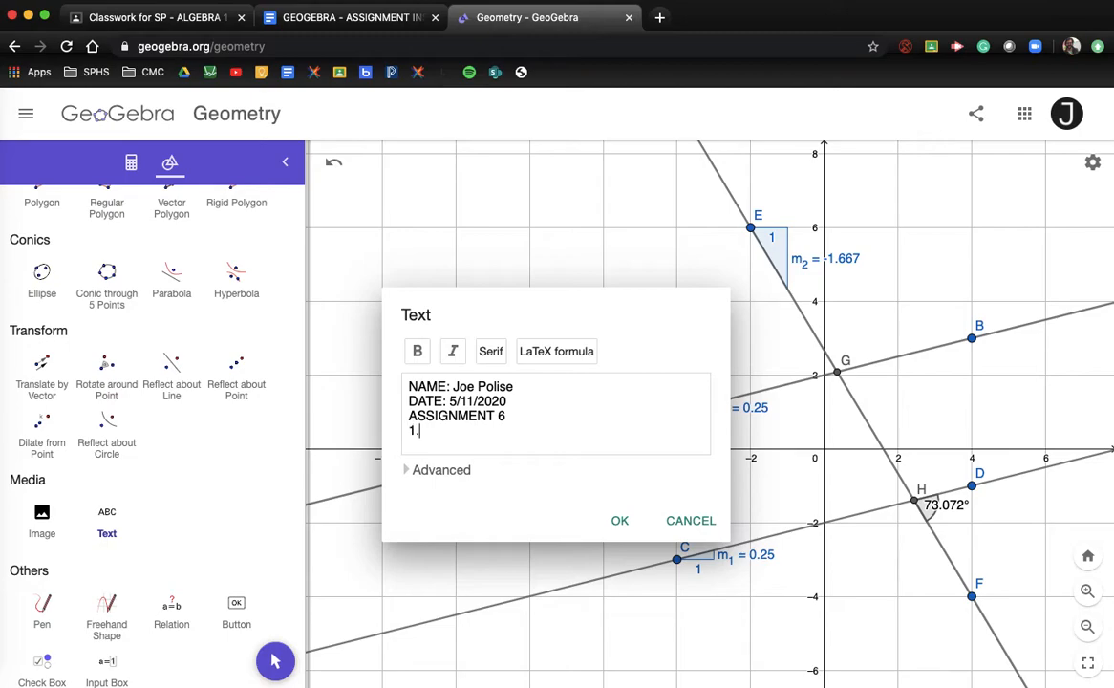
text(SEE DRAWING (LEVEL 2)
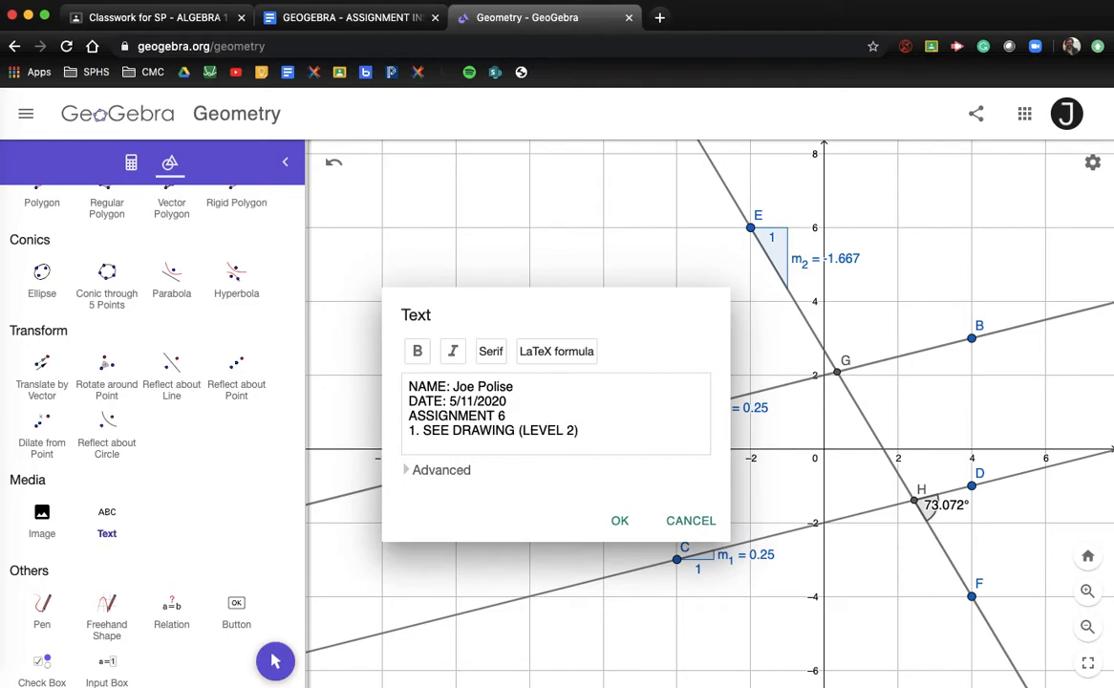
click(619, 520)
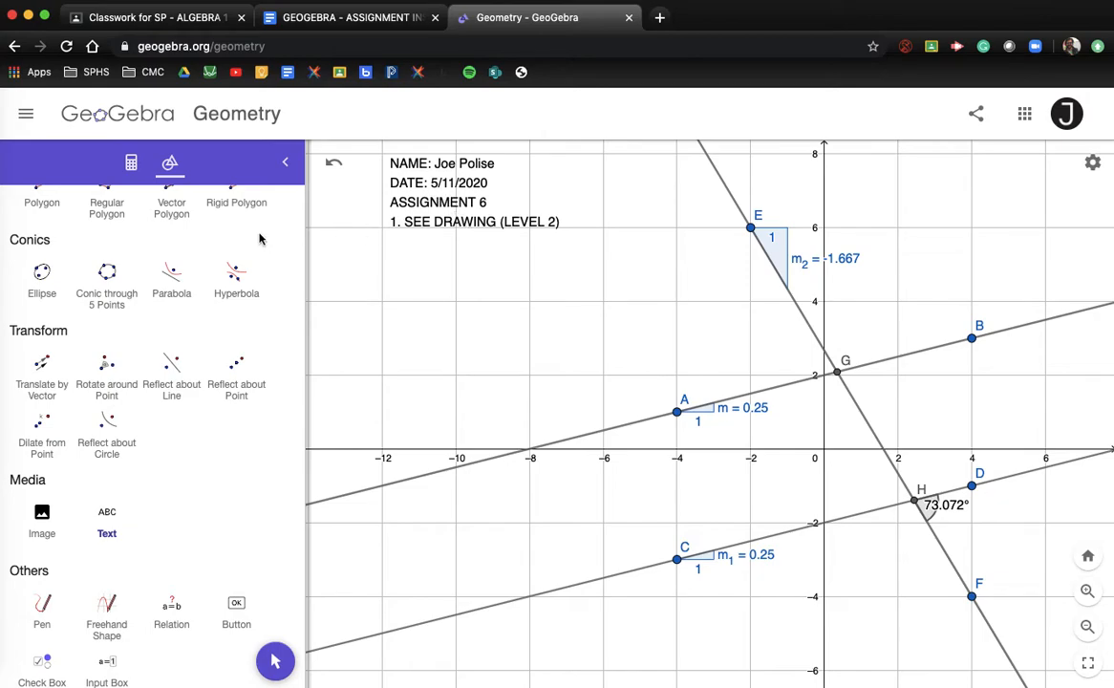
Start a second text box with '2.' and select question 2's wording in the Google Docs instructions
click(107, 514)
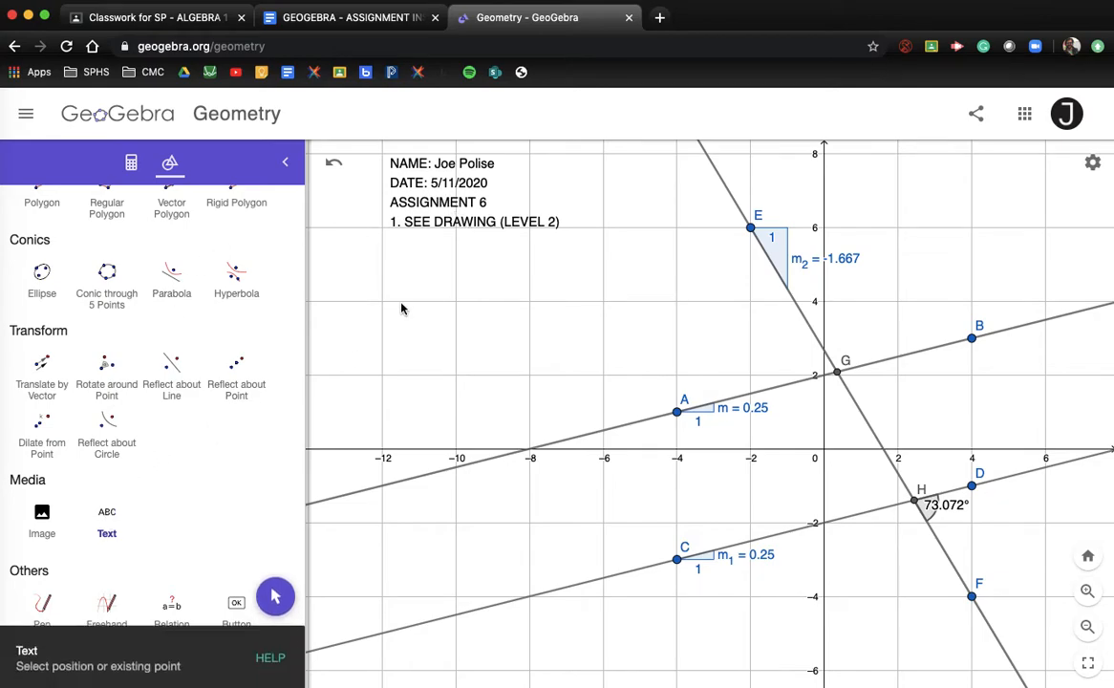
click(373, 266)
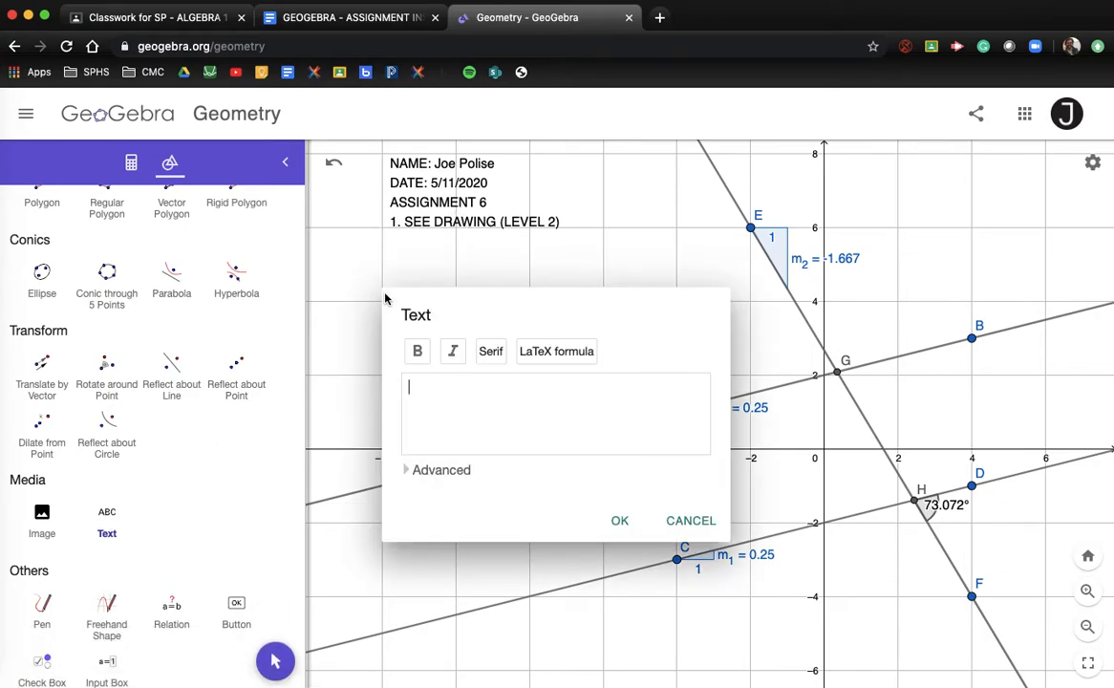
text(2.)
click(328, 23)
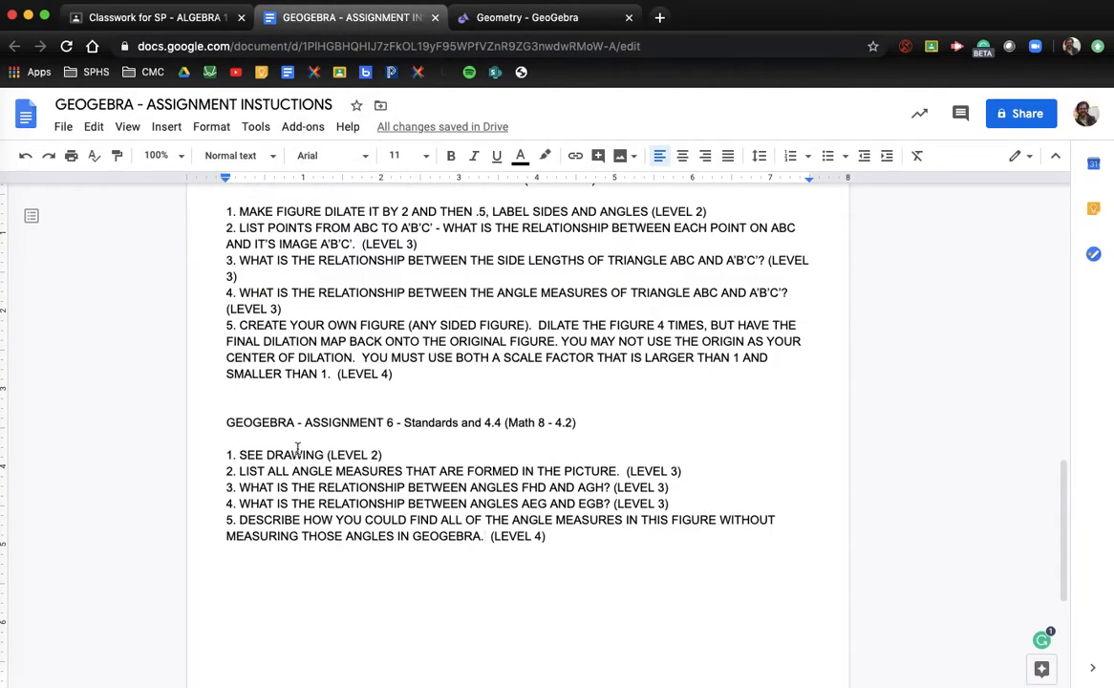
drag(224, 471, 697, 468)
key(super+c)
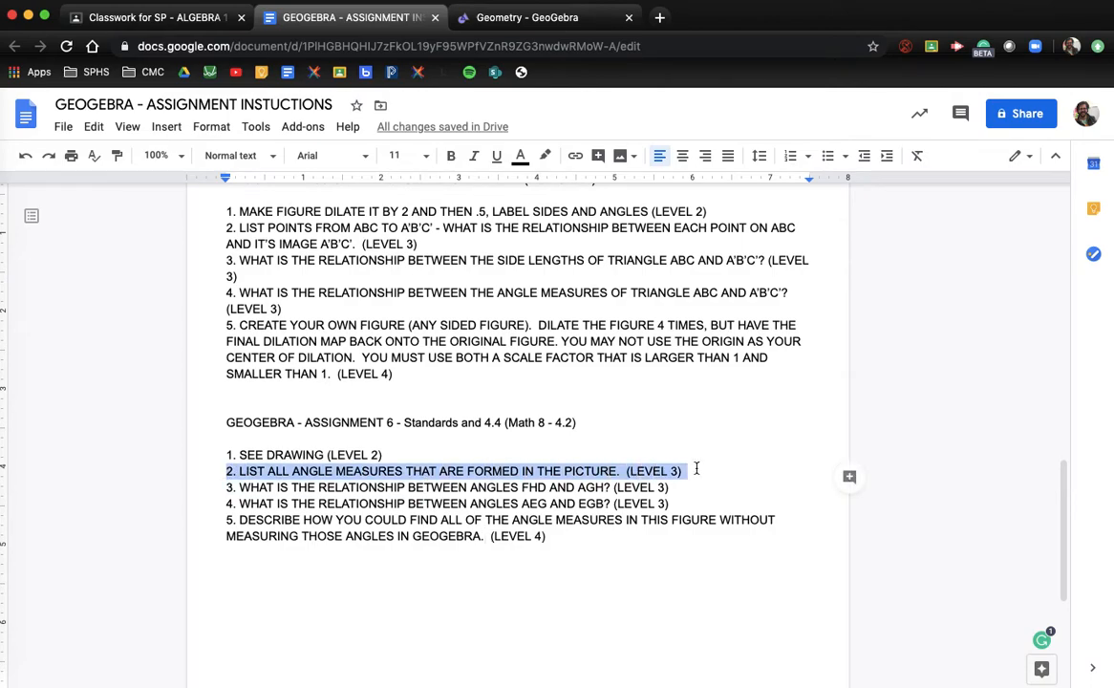
Paste question 2 into the text box, followed by FHD = 73.072 and an unfinished FHC = line
click(525, 17)
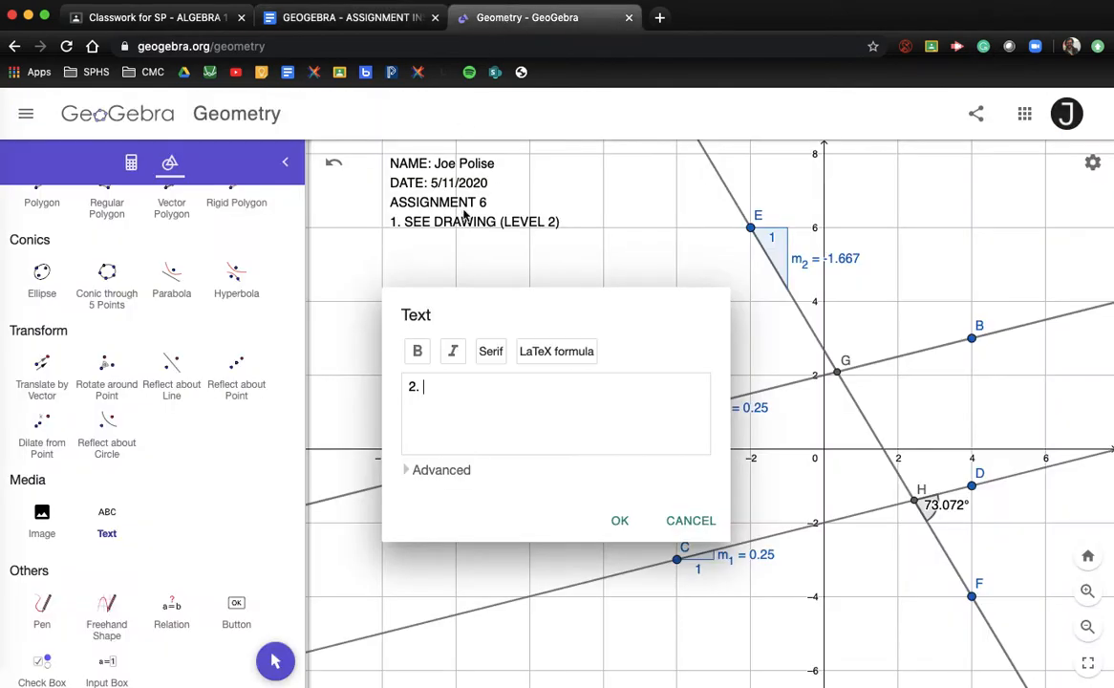
key(super+v)
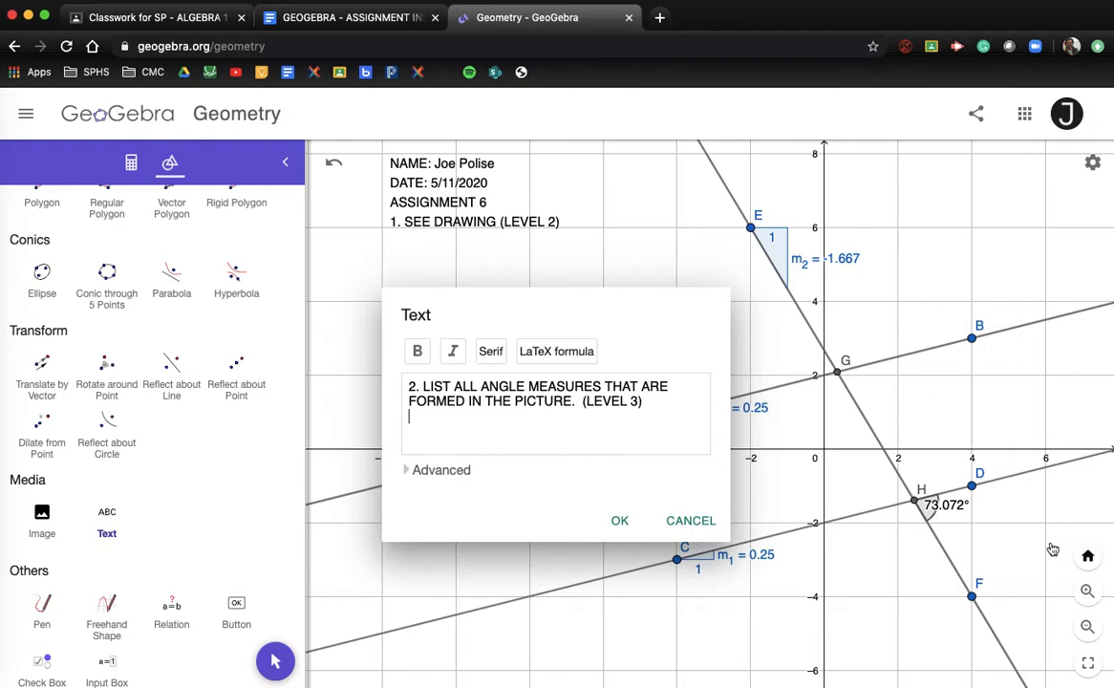
key(Return)
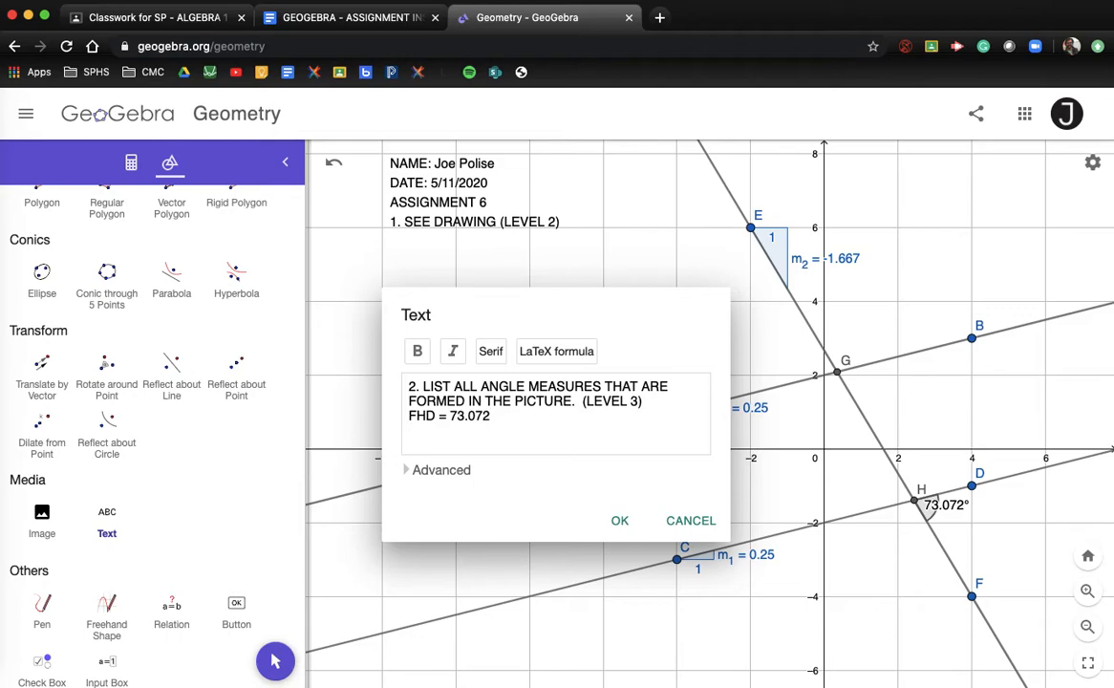
key(Return)
text(FHC =)
click(621, 519)
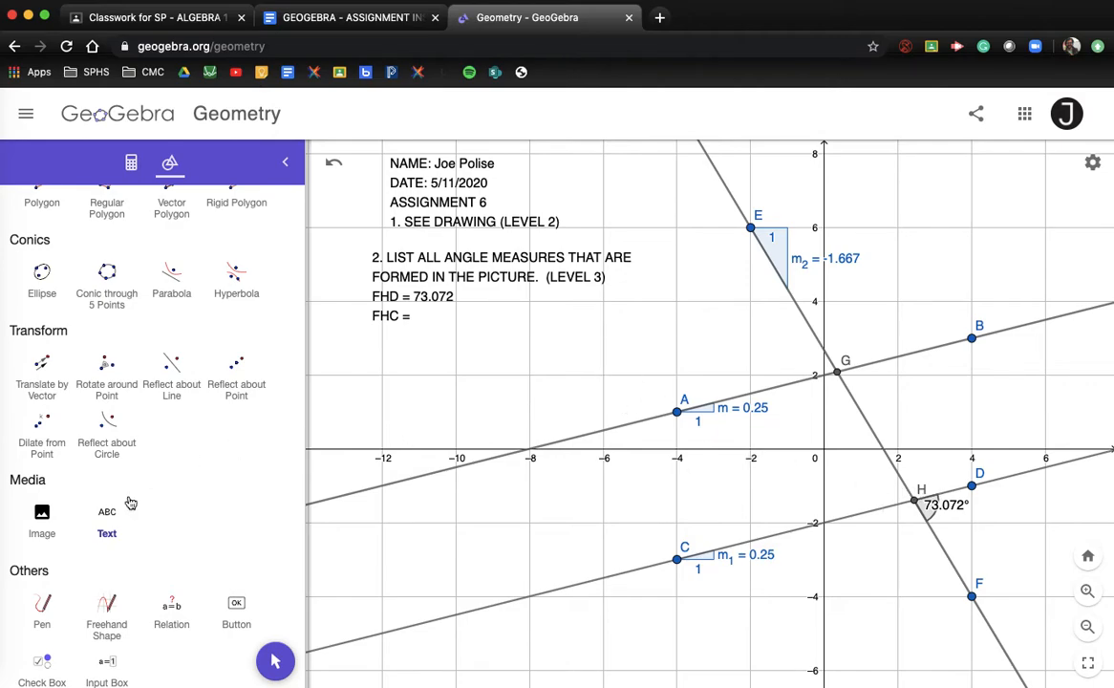
Select the Angle tool and zoom the view in around intersection H
scroll(102, 467, up, 1)
scroll(102, 468, up, 10)
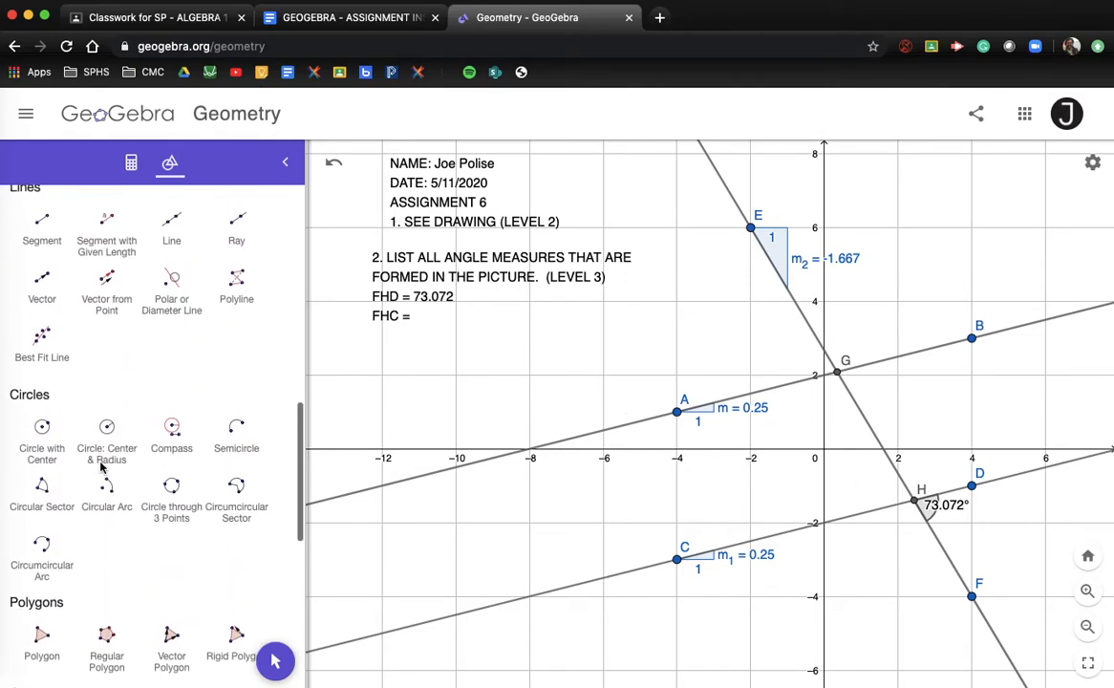
scroll(102, 468, up, 3)
click(42, 433)
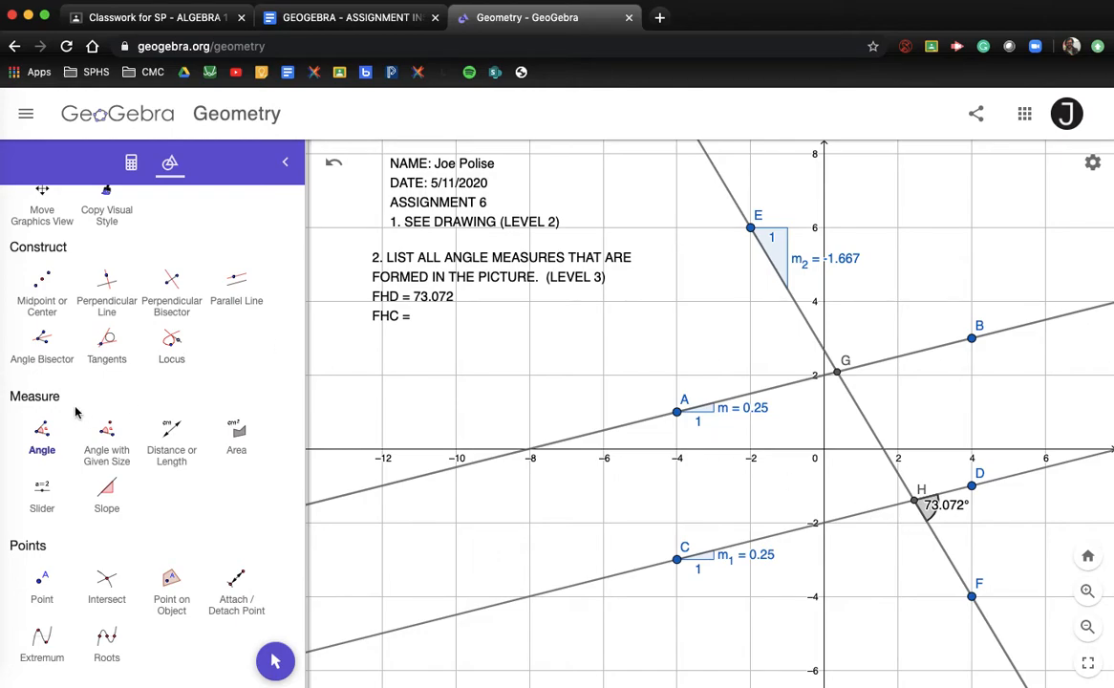
click(46, 435)
scroll(922, 540, up, 5)
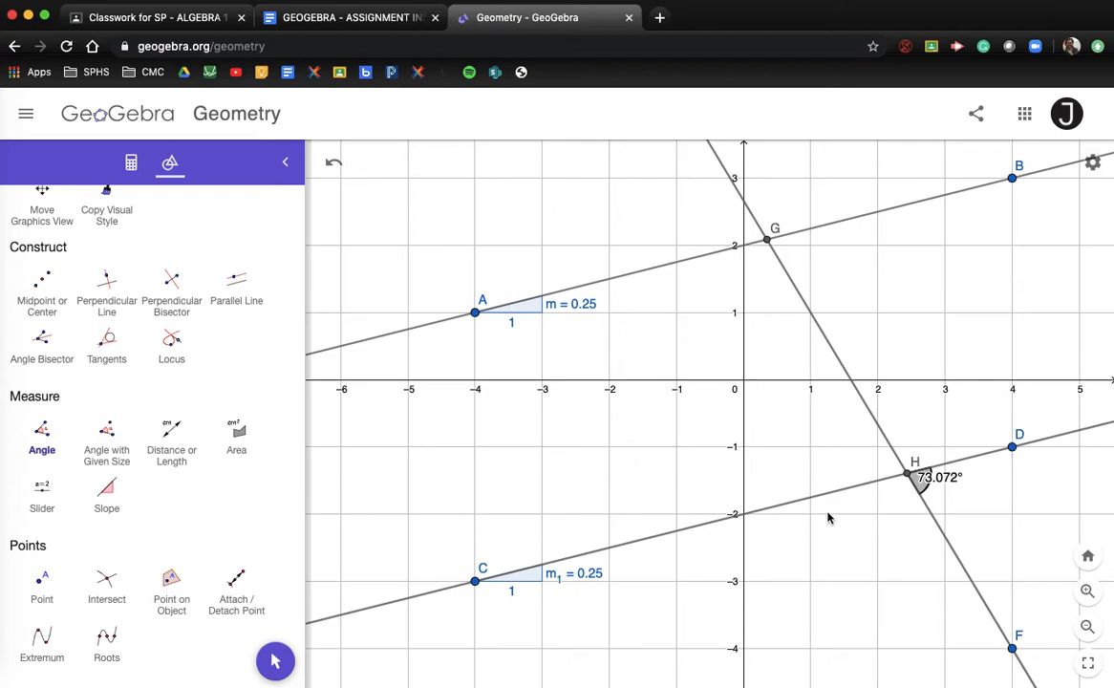
Measure angle FHC by picking F, vertex H and C, giving 106.928°
click(43, 432)
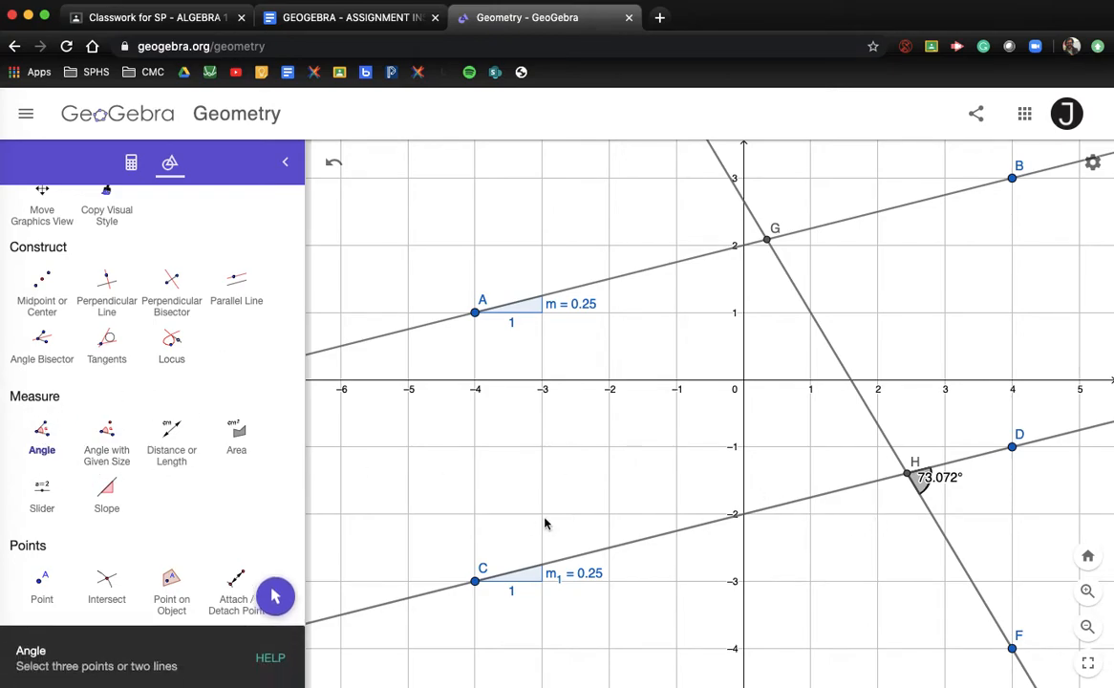
click(1012, 649)
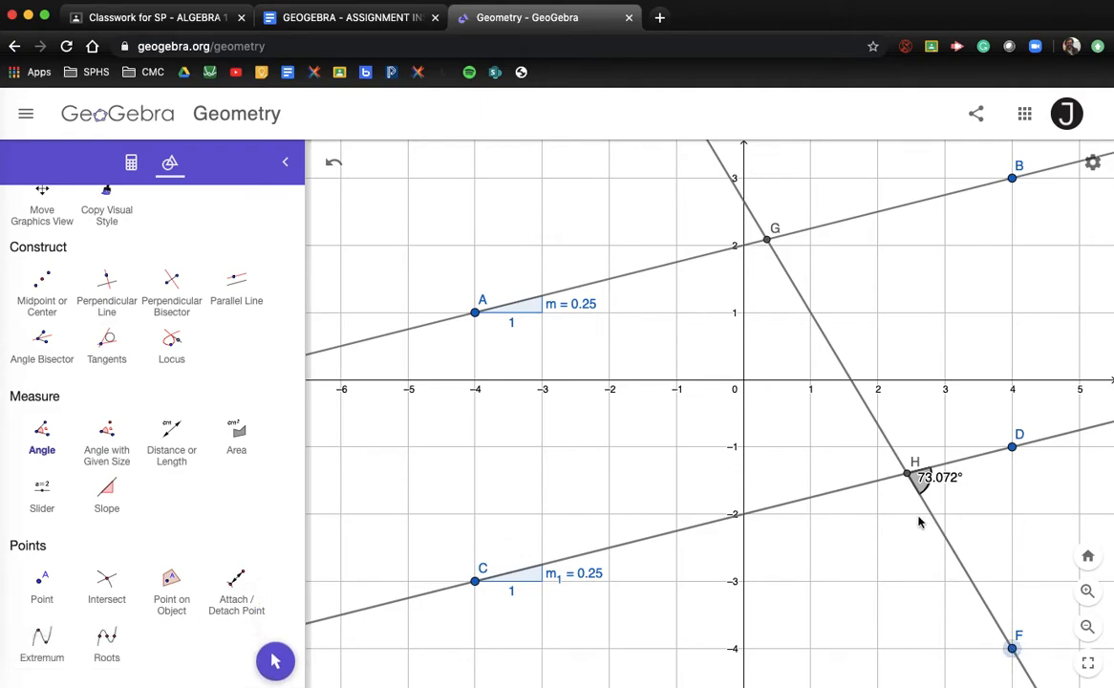
click(903, 474)
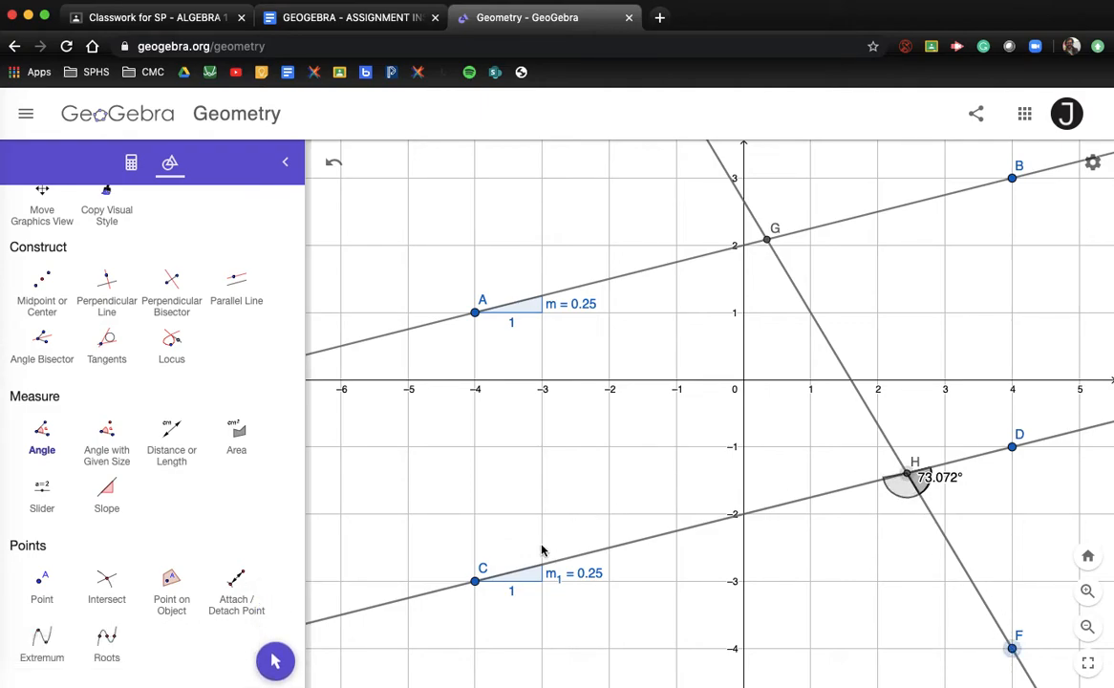
click(476, 582)
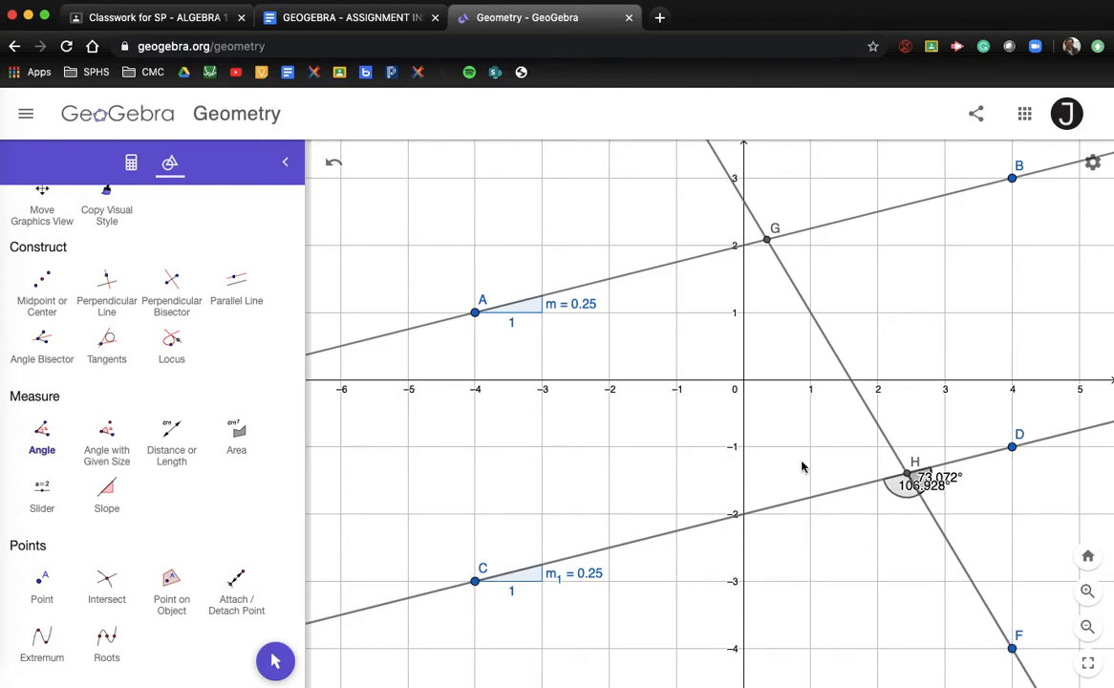
Move the 106.928° label below and left of H, then zoom back out
scroll(107, 371, up, 5)
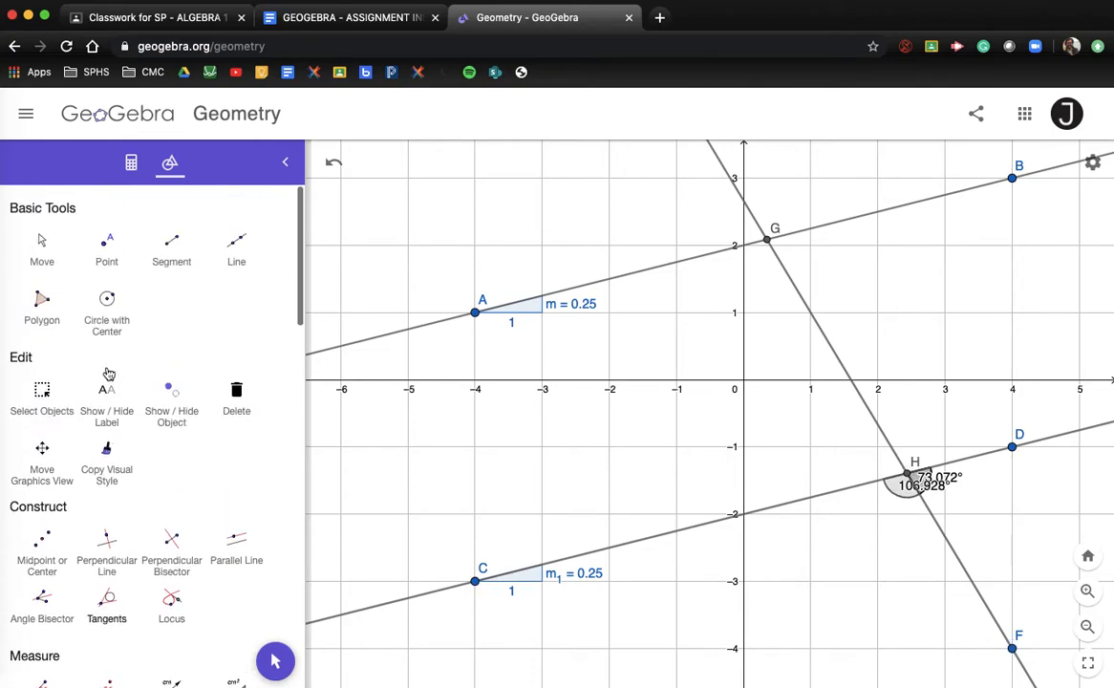
click(43, 245)
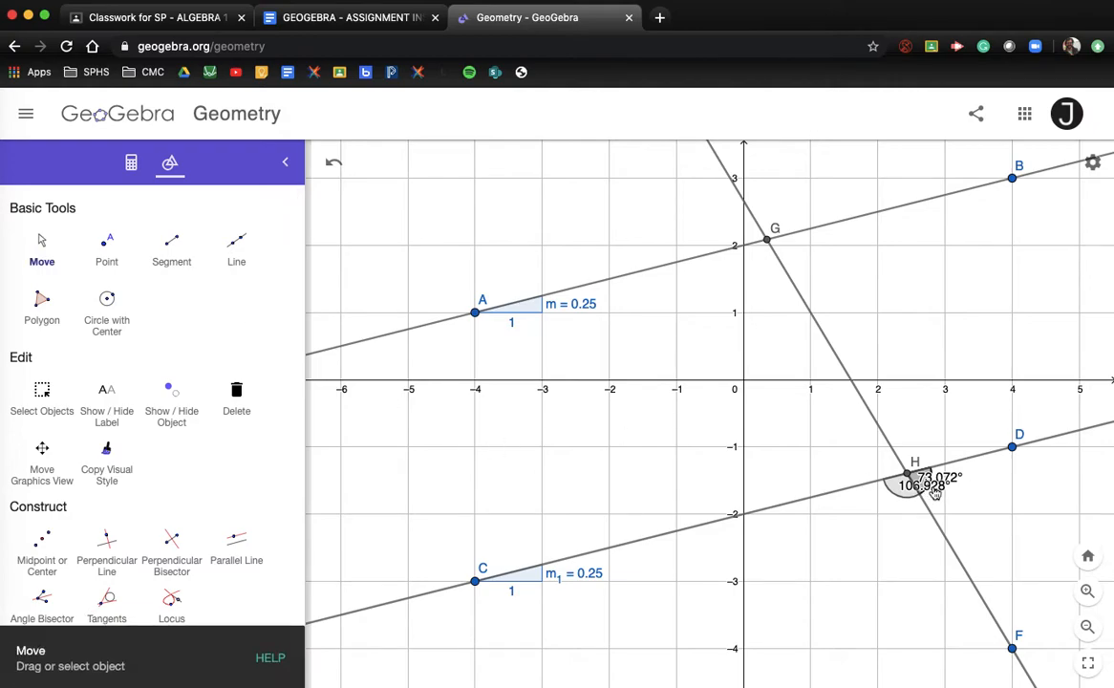
drag(933, 492, 899, 515)
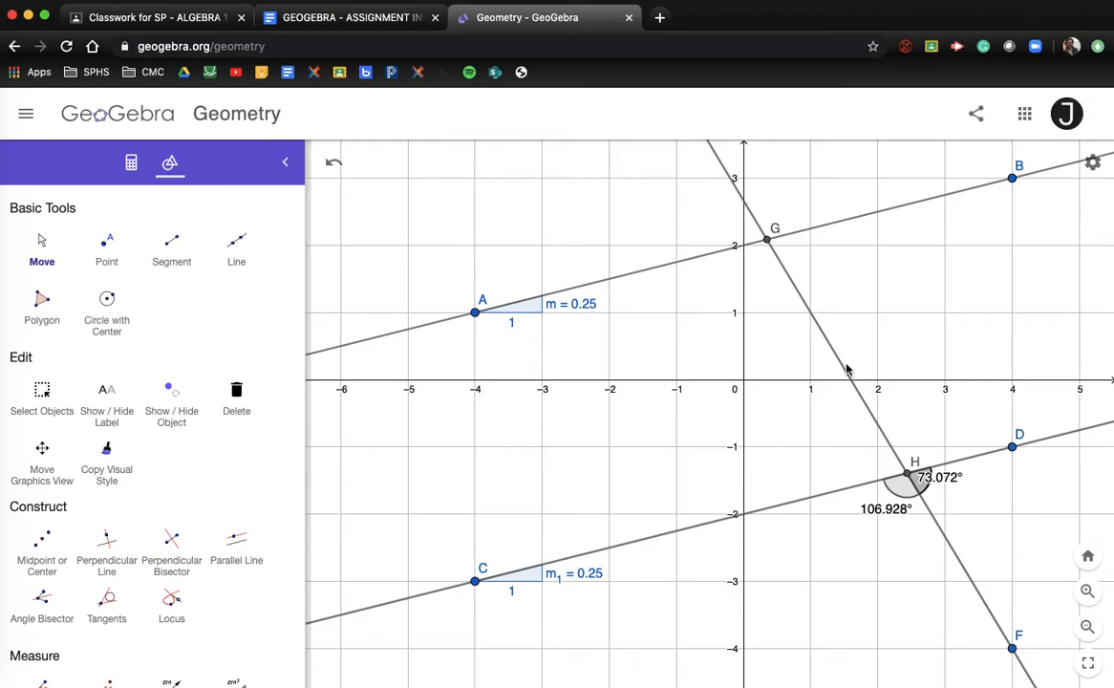
scroll(483, 256, down, 3)
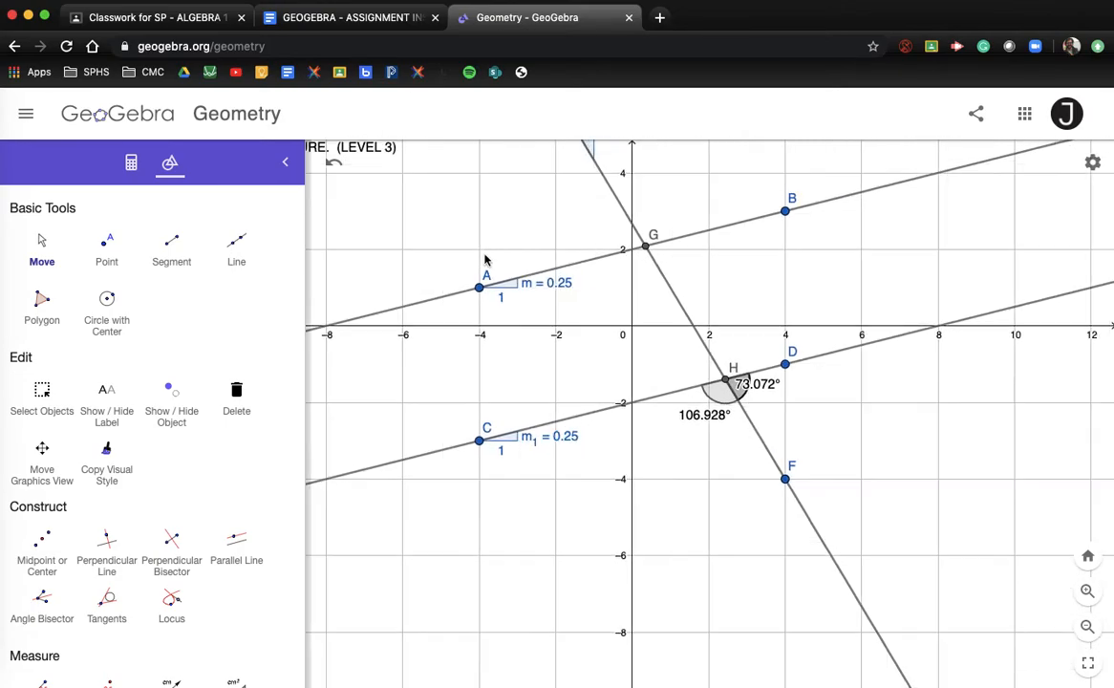
scroll(484, 256, down, 3)
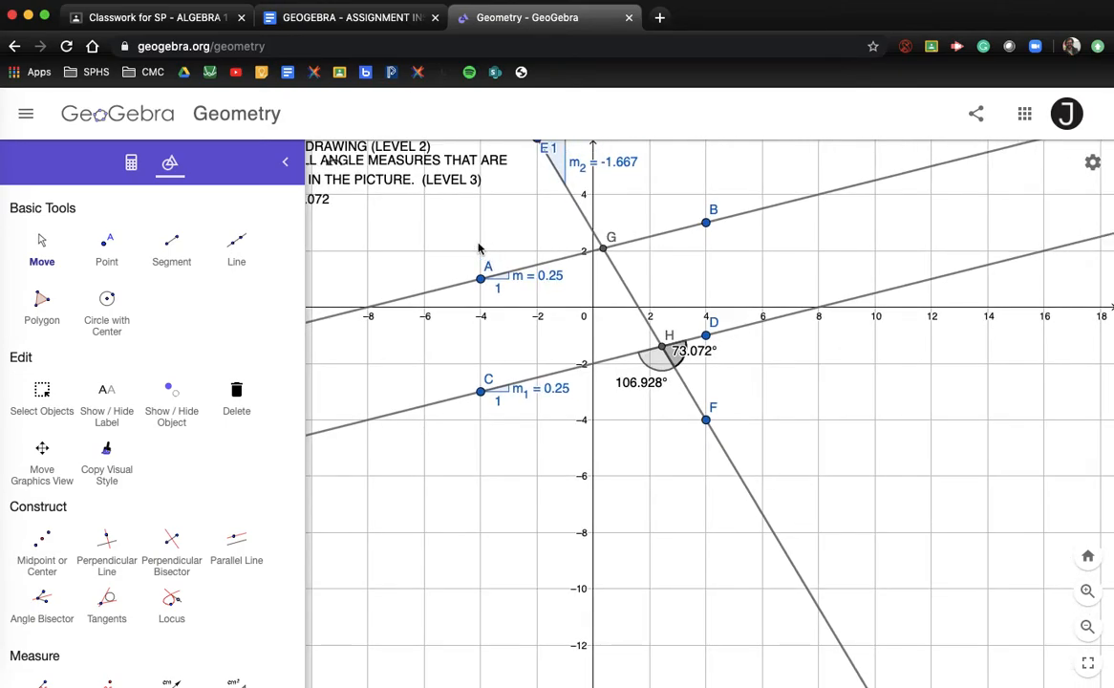
Edit question 2's text block to add FHC = 106.928
click(42, 243)
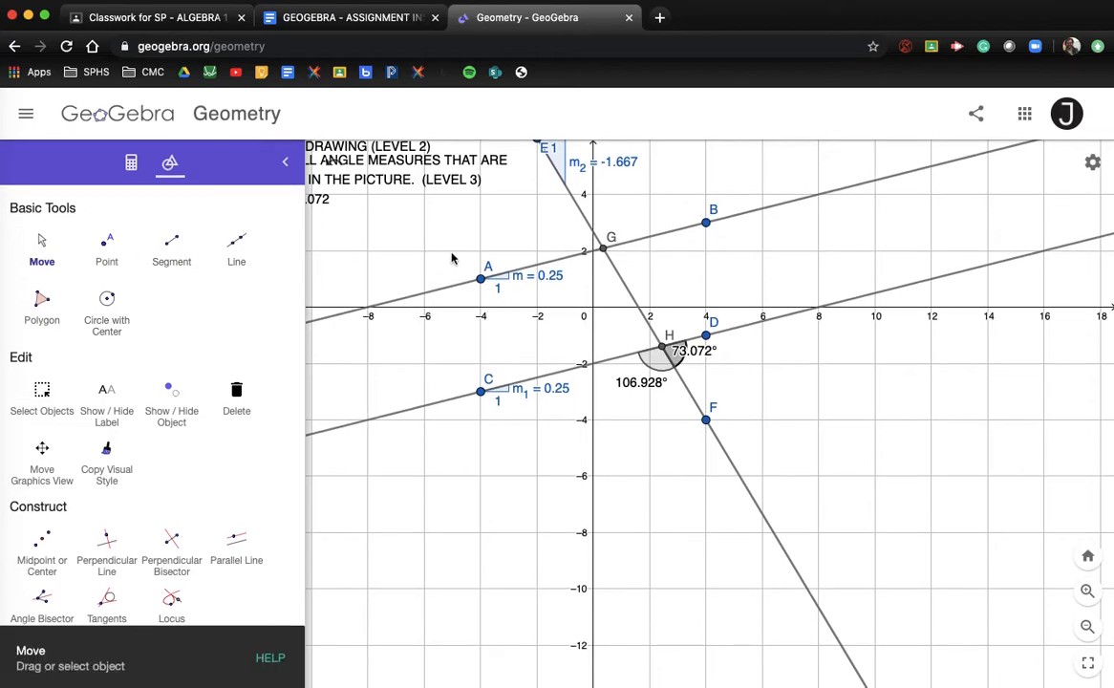
drag(452, 261, 698, 412)
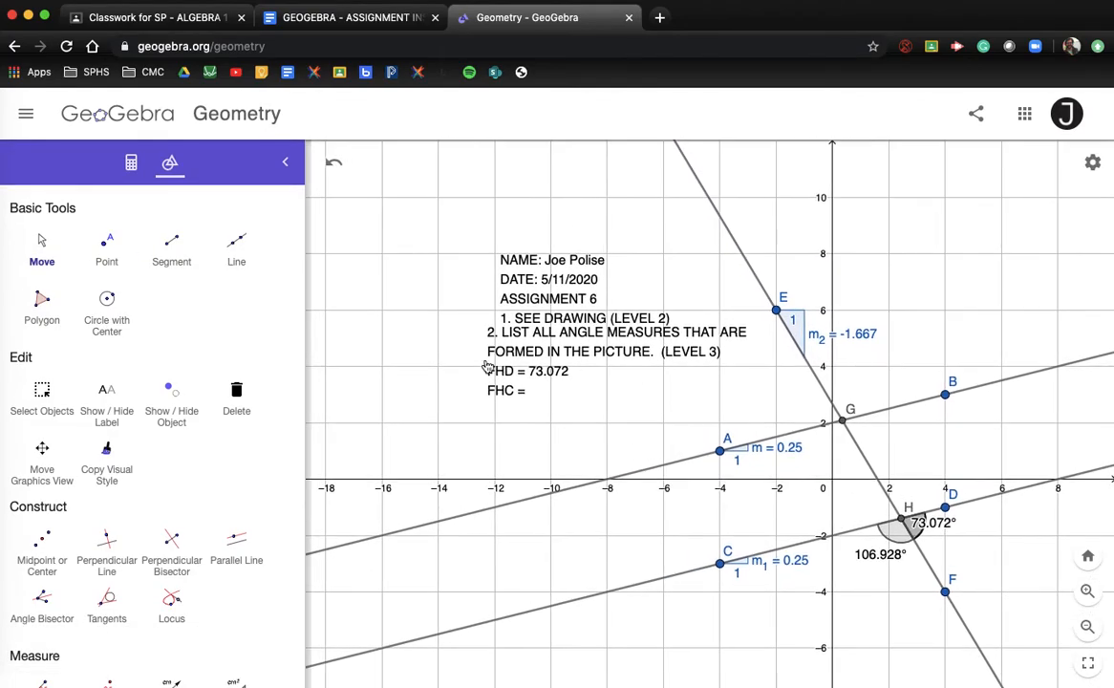
click(523, 377)
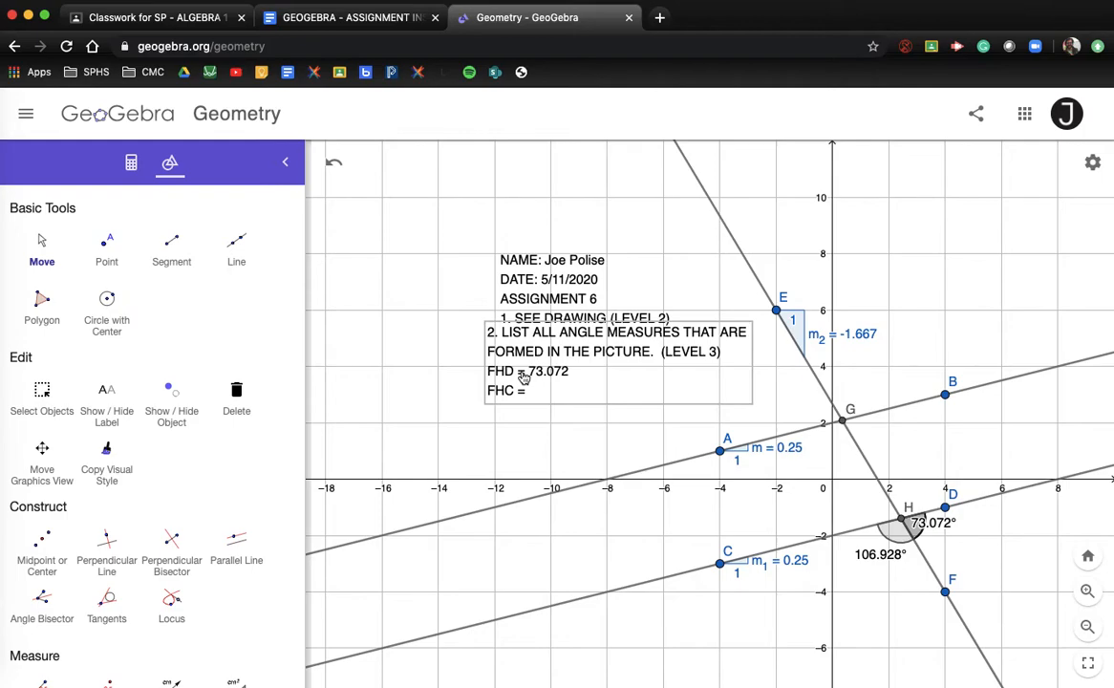
double_click(524, 378)
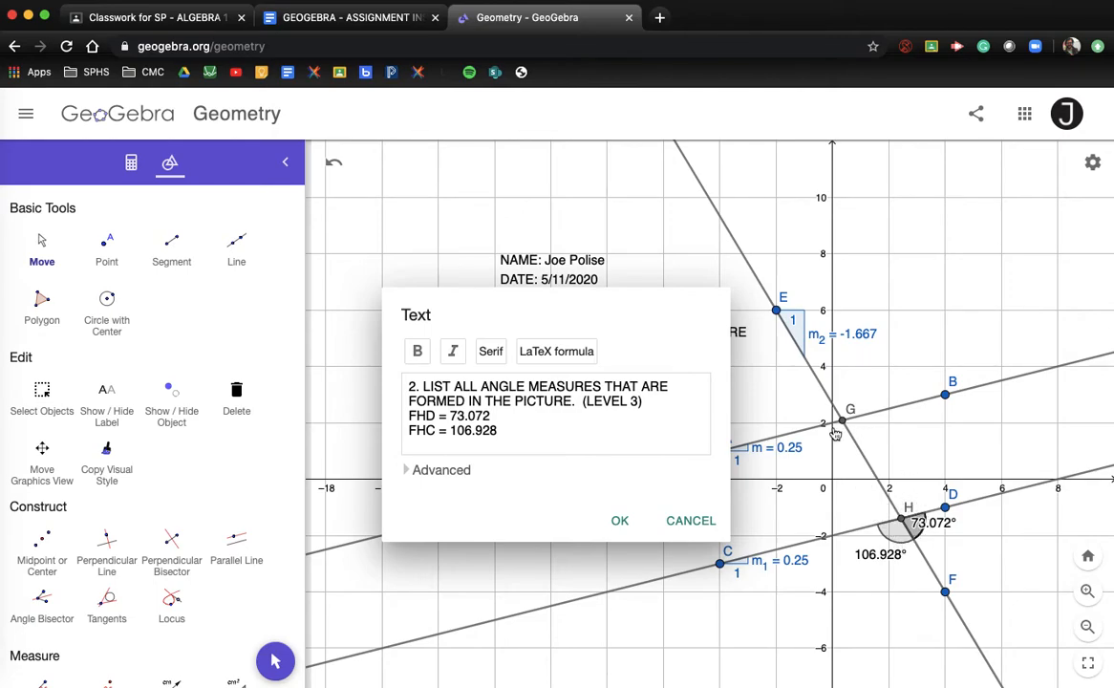
click(614, 519)
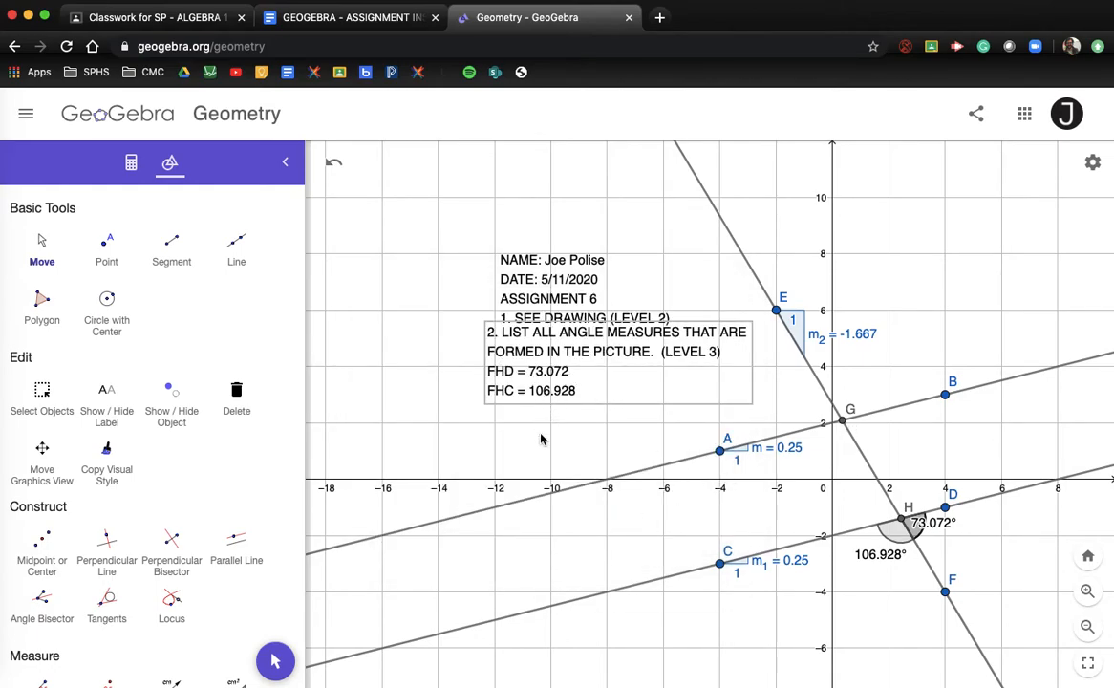
Arrange the name/date heading at the top left with question 2 directly beneath it
click(39, 234)
drag(534, 342, 448, 368)
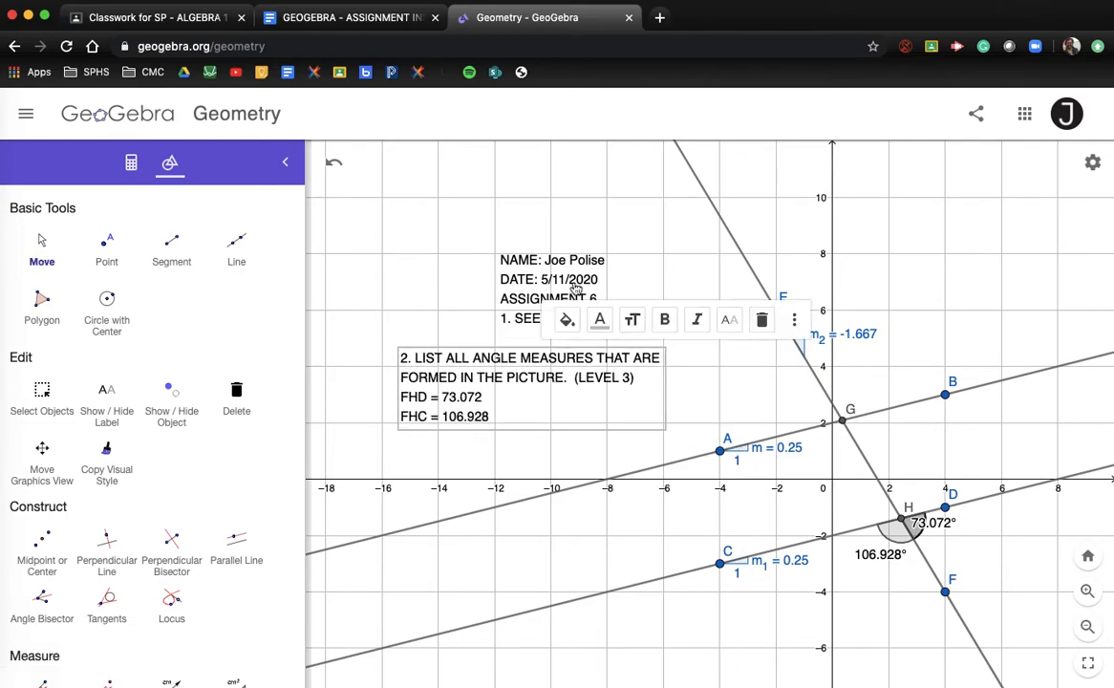
drag(497, 256, 361, 157)
drag(458, 369, 424, 263)
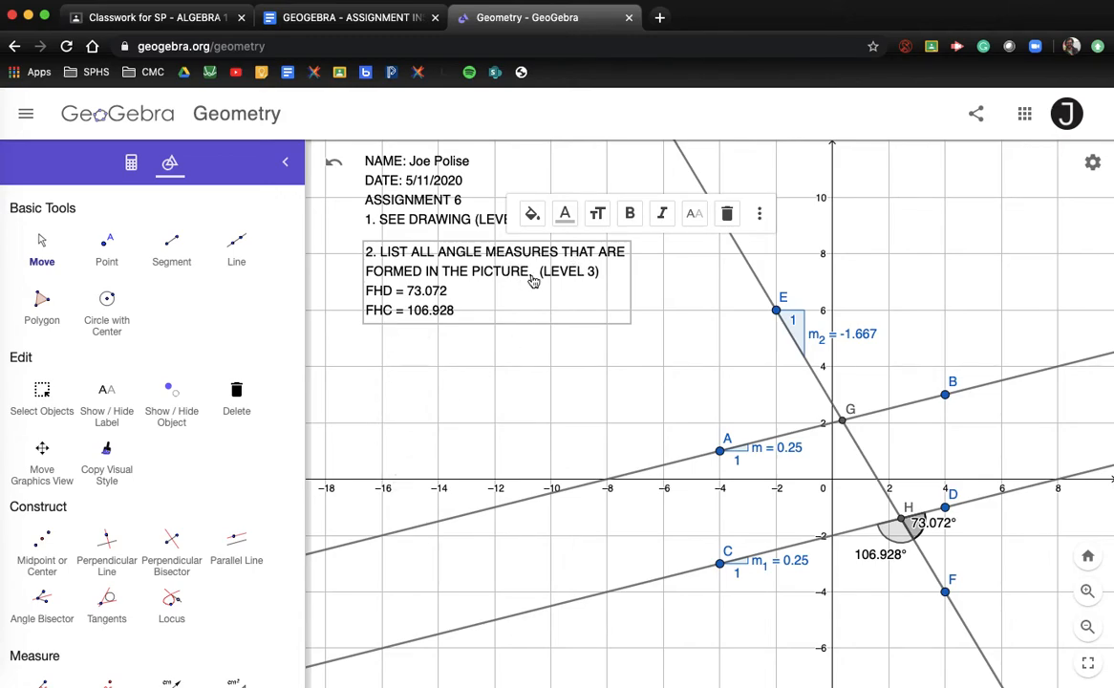
Copy question 3 from the Google Docs assignment instructions
click(363, 23)
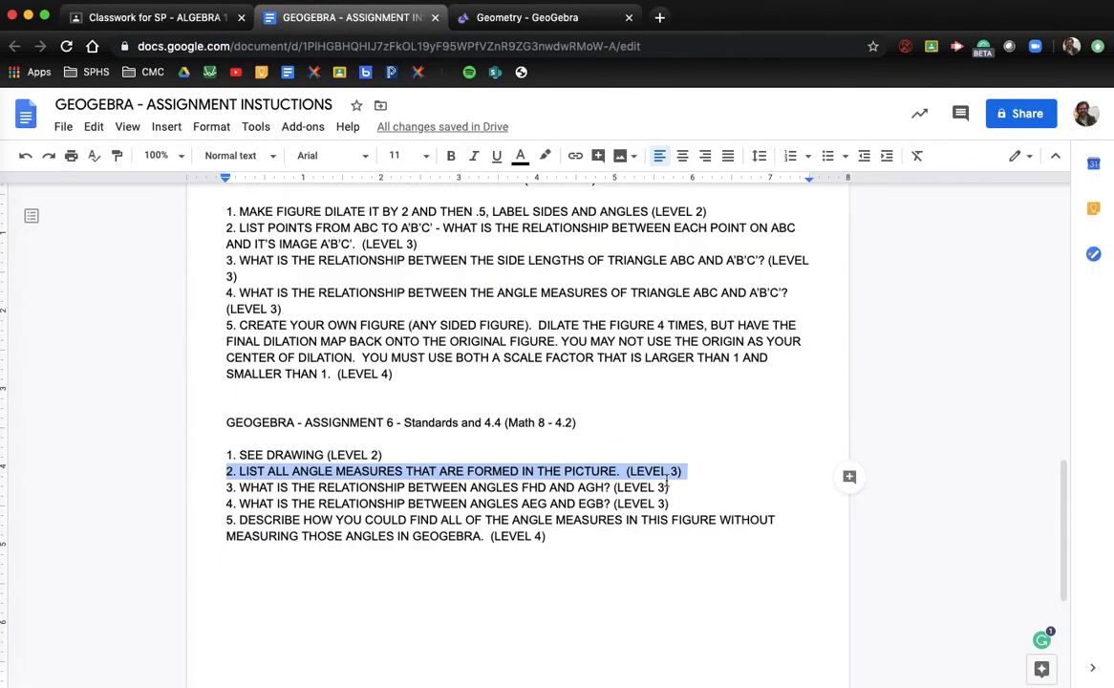
drag(667, 487, 222, 491)
key(super+c)
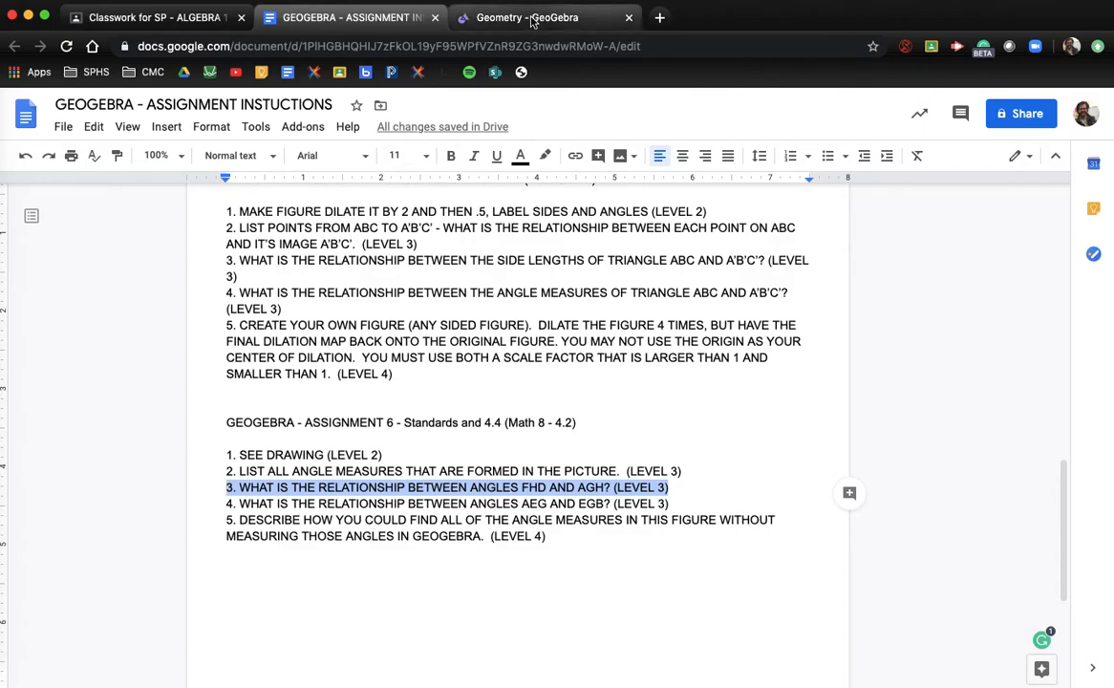
click(485, 17)
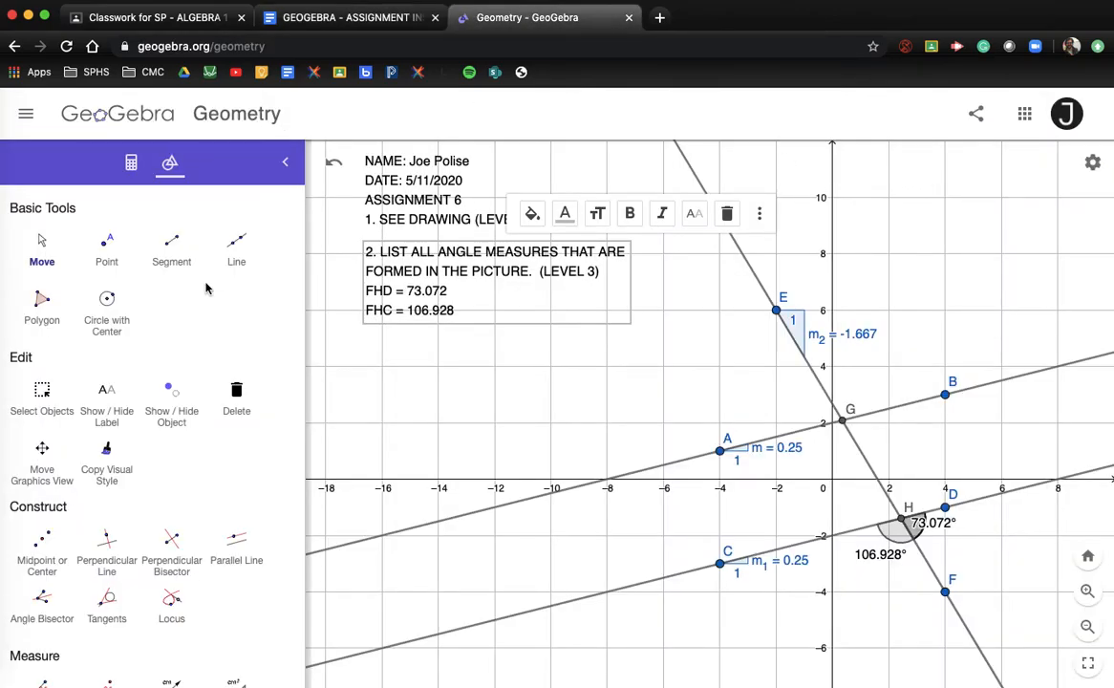
Paste question 3, on the relationship between angles FHD and AGH, into a new text box near the top right
scroll(154, 481, down, 5)
scroll(153, 484, down, 12)
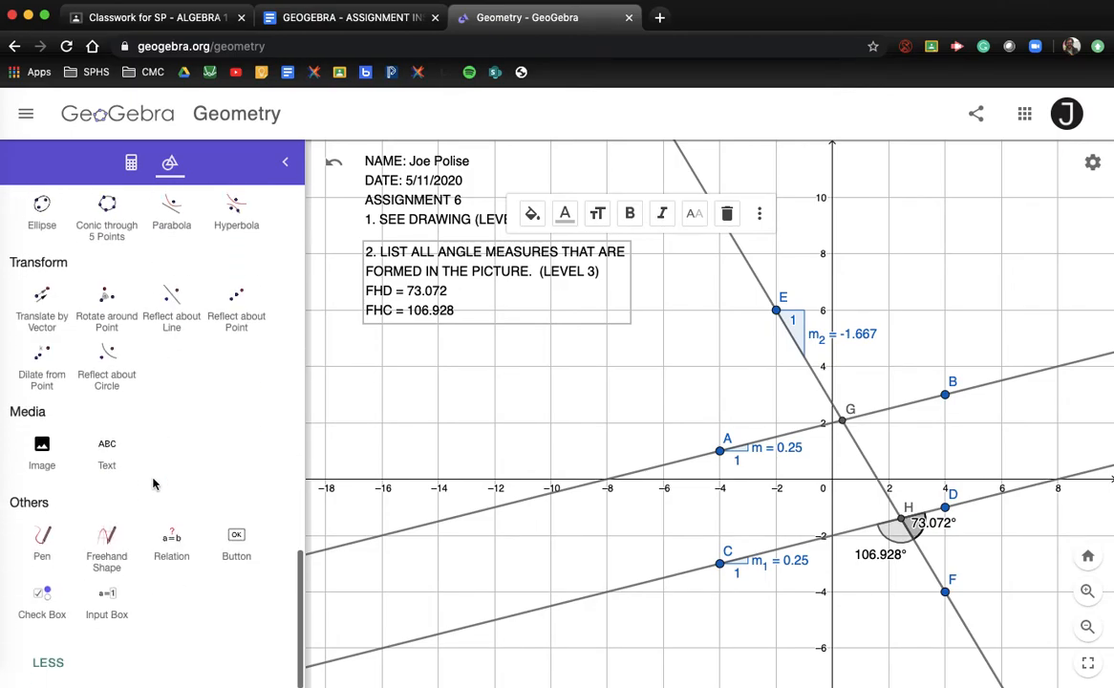
click(107, 449)
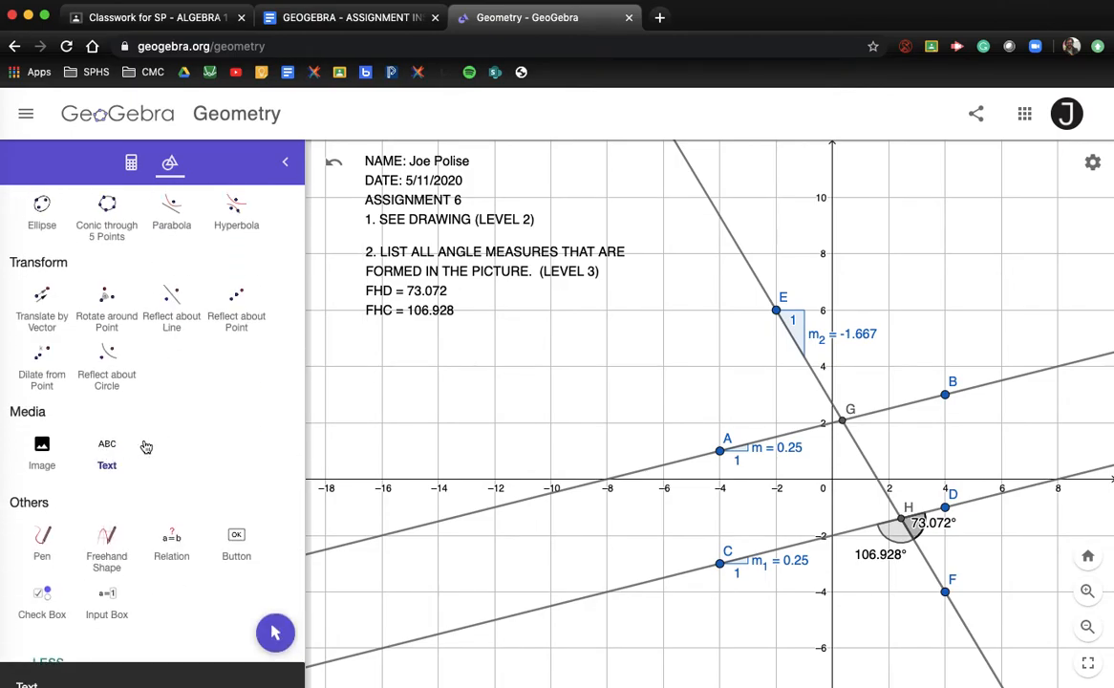
click(870, 181)
key(super+v)
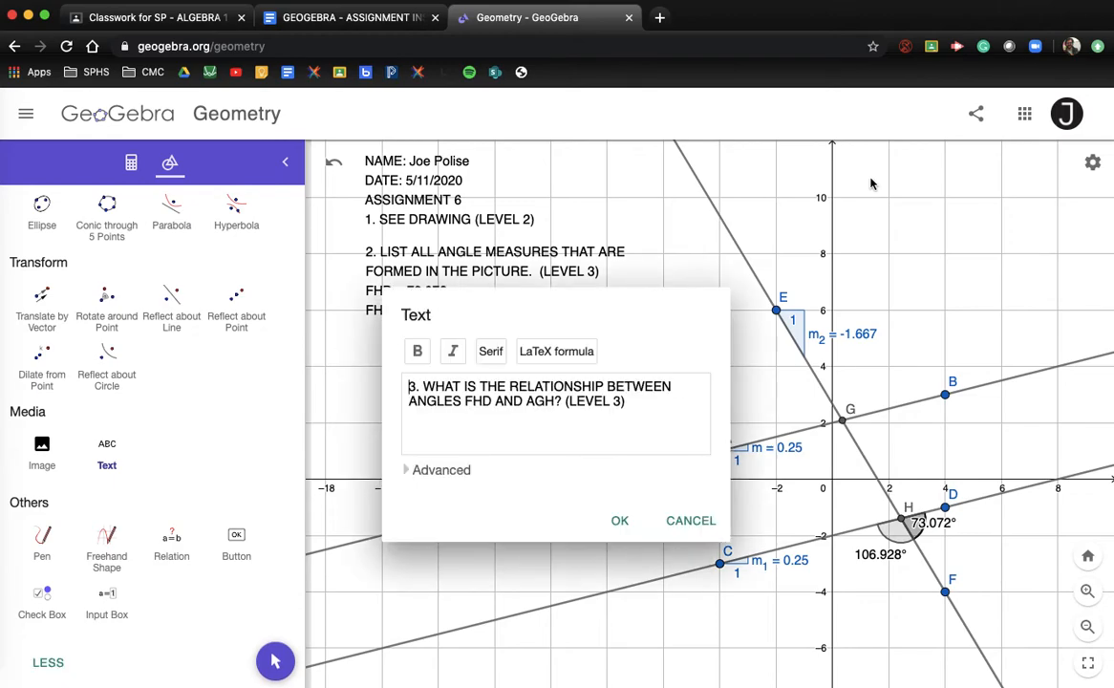
click(410, 393)
click(623, 519)
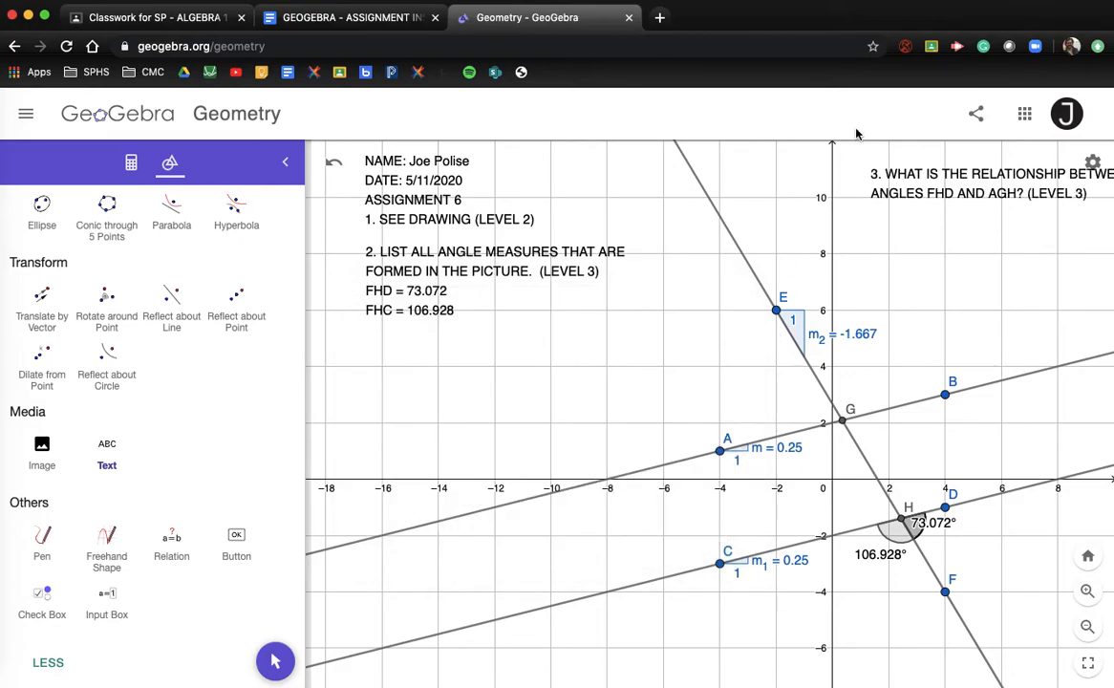
click(869, 190)
drag(869, 190, 802, 183)
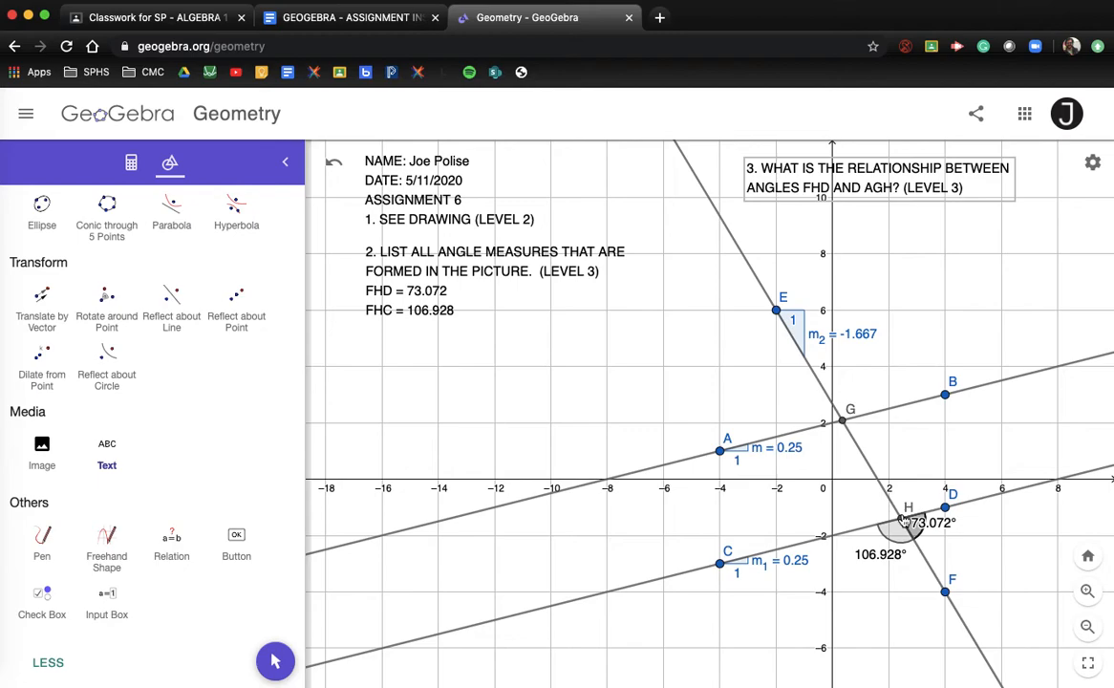
Correct the AGH wording in question 3's text
double_click(889, 190)
click(696, 521)
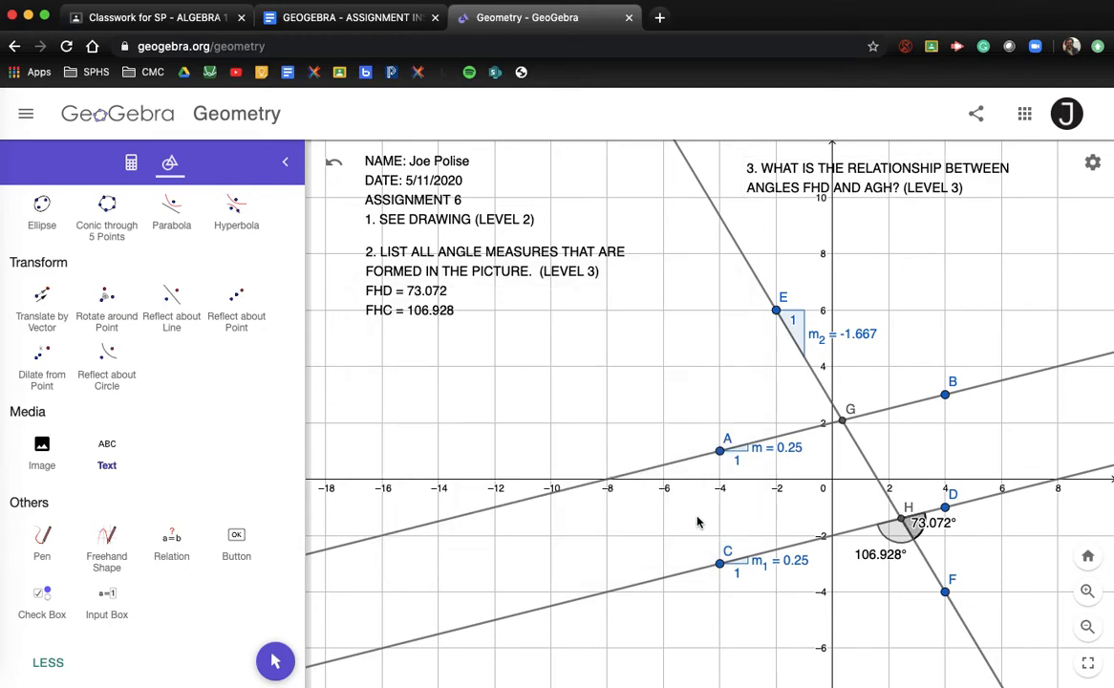
click(713, 160)
key(super+v)
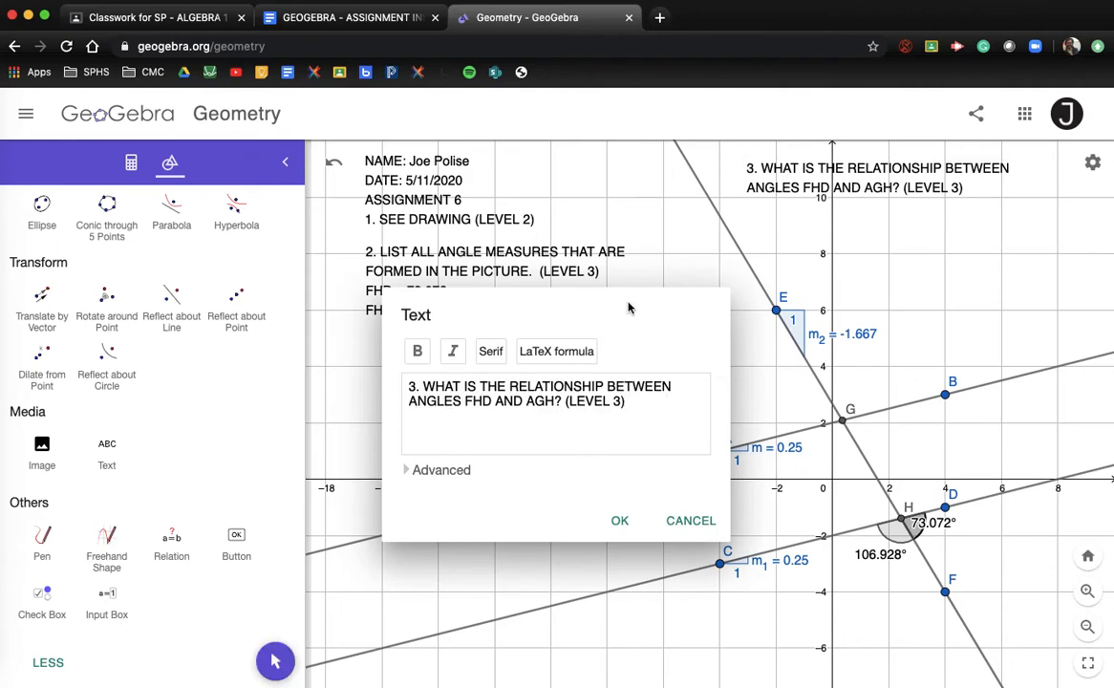
click(563, 402)
click(622, 521)
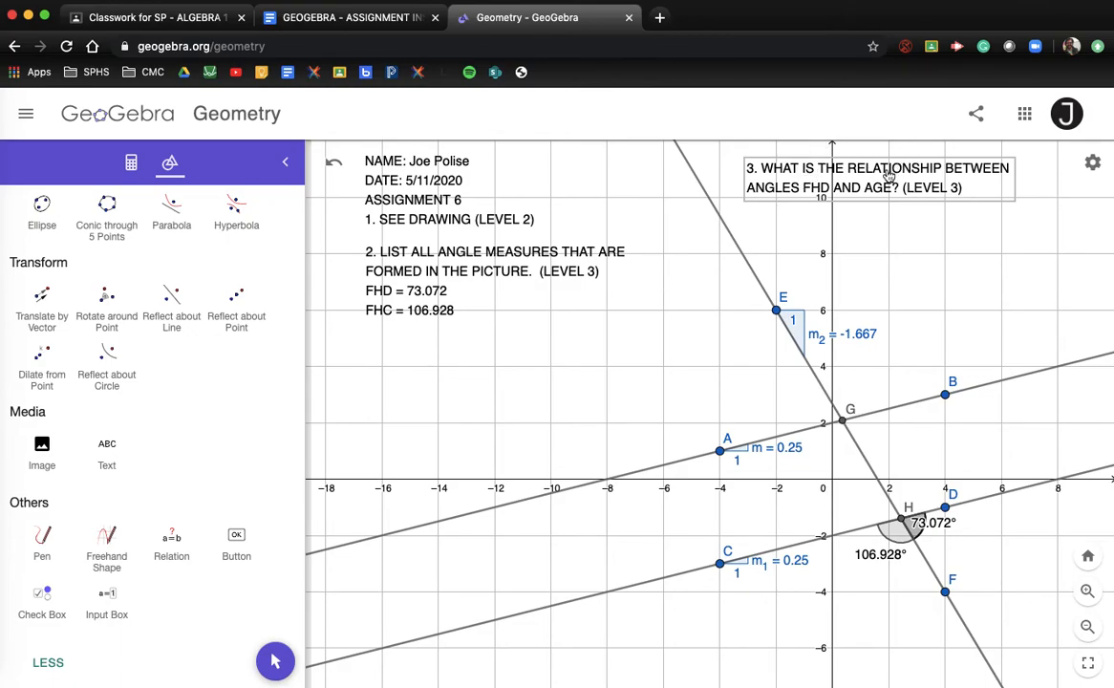
Move question 3 further up and right and shift the view to fit text and figure
scroll(47, 242, up, 5)
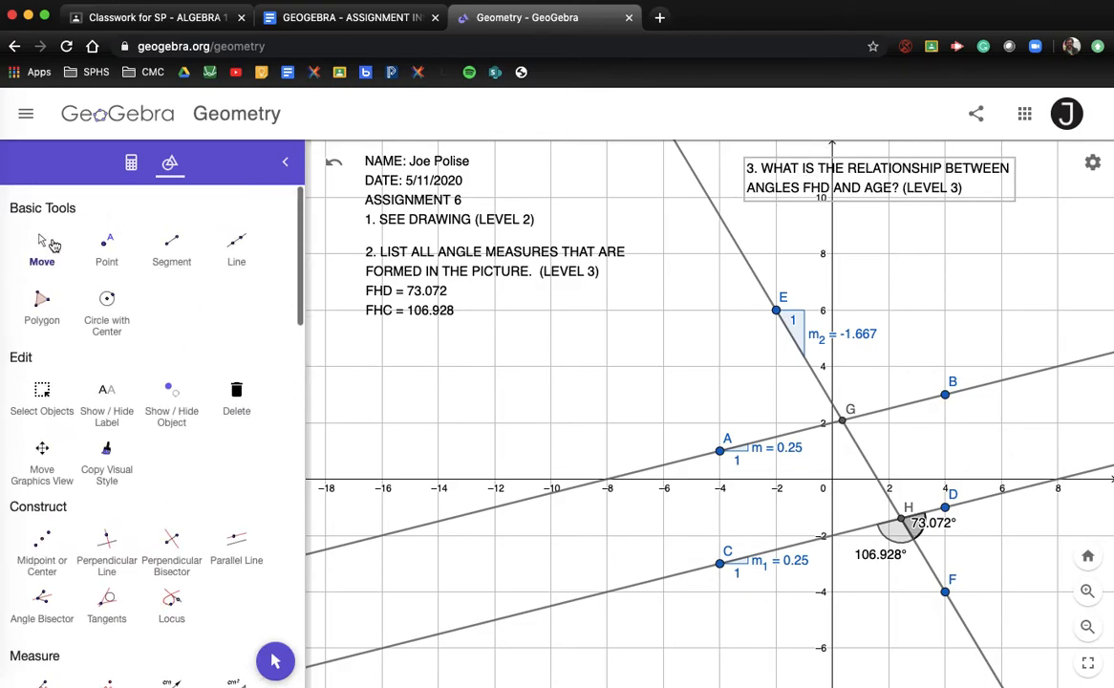
click(47, 241)
drag(895, 184, 1028, 172)
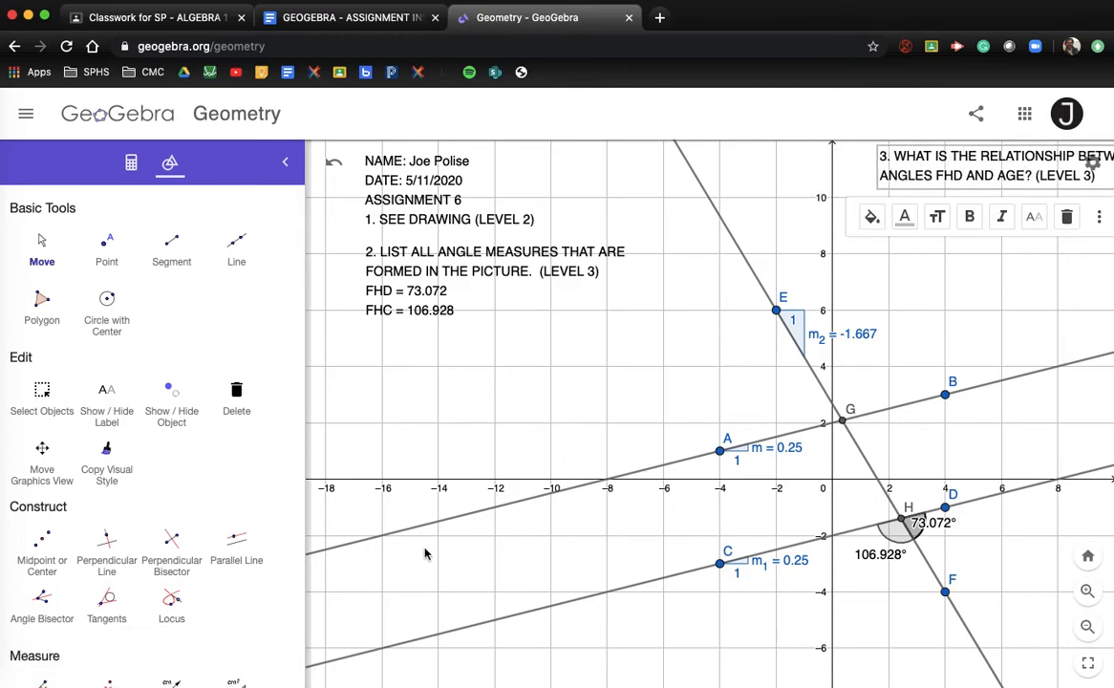
scroll(428, 552, down, 5)
drag(429, 551, 437, 418)
scroll(134, 568, down, 5)
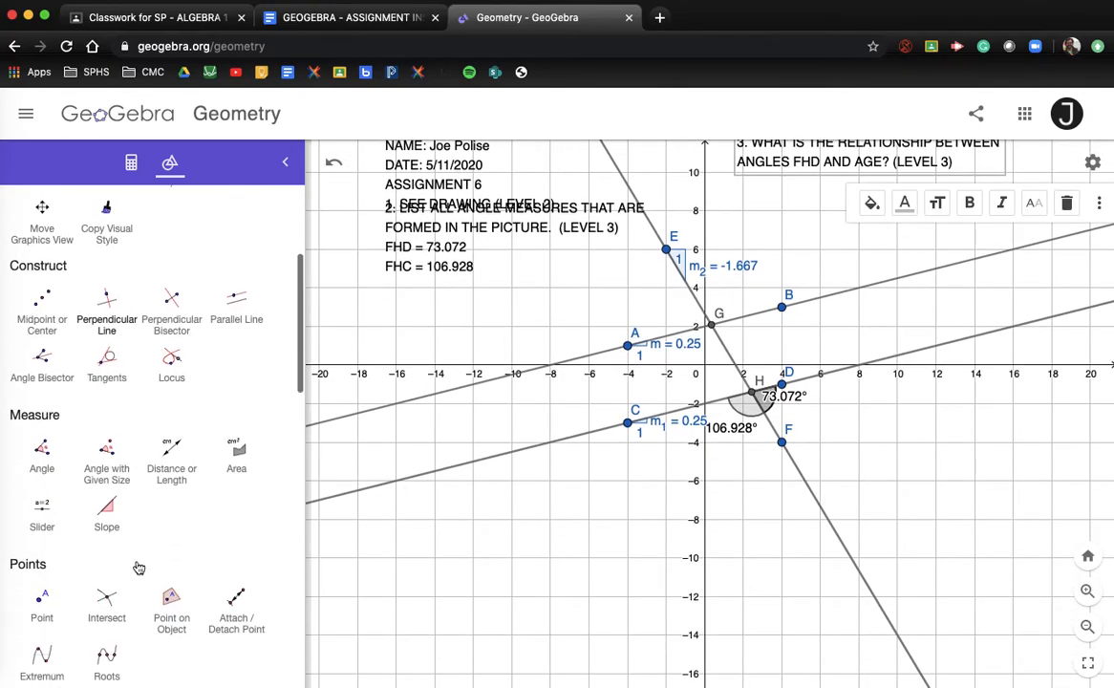
Copy question 4 about angles AEG and EGB from the Google Docs instructions
click(348, 17)
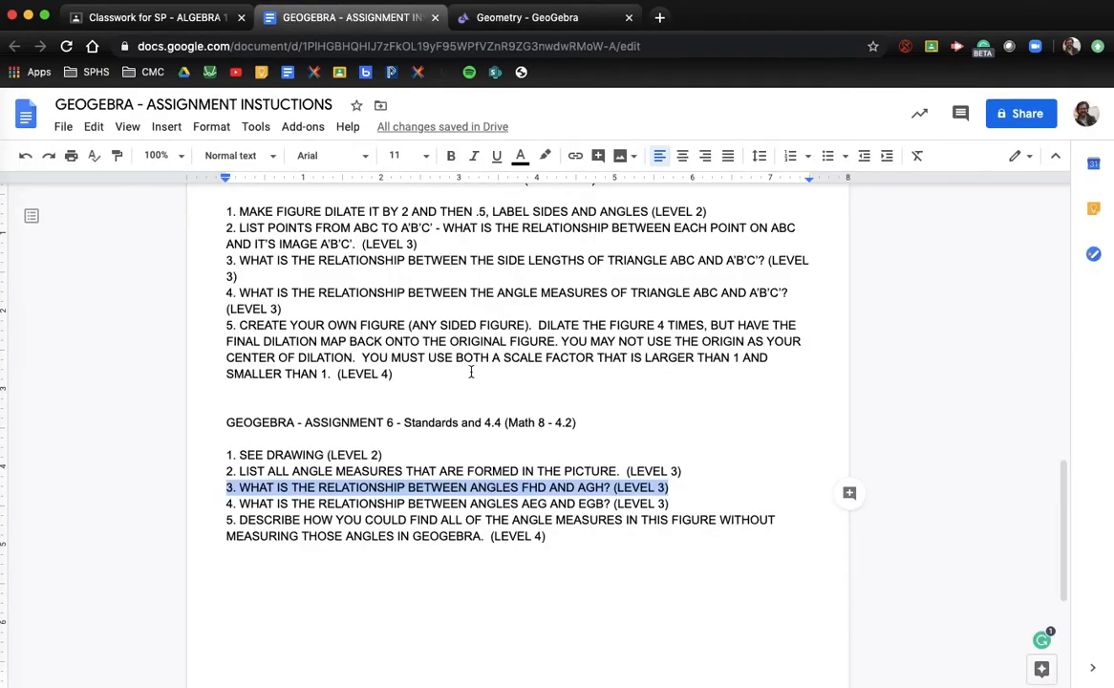
drag(671, 504, 210, 508)
key(super+c)
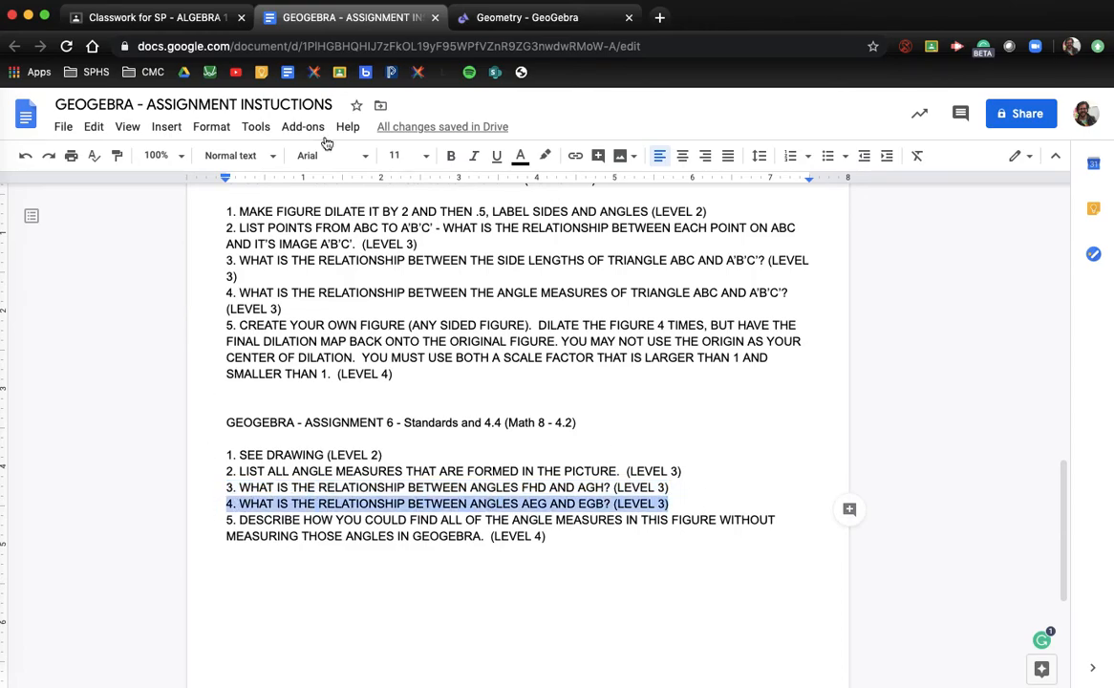
click(526, 17)
Paste question 4 as a text box on the lower left of the graph
scroll(144, 472, down, 10)
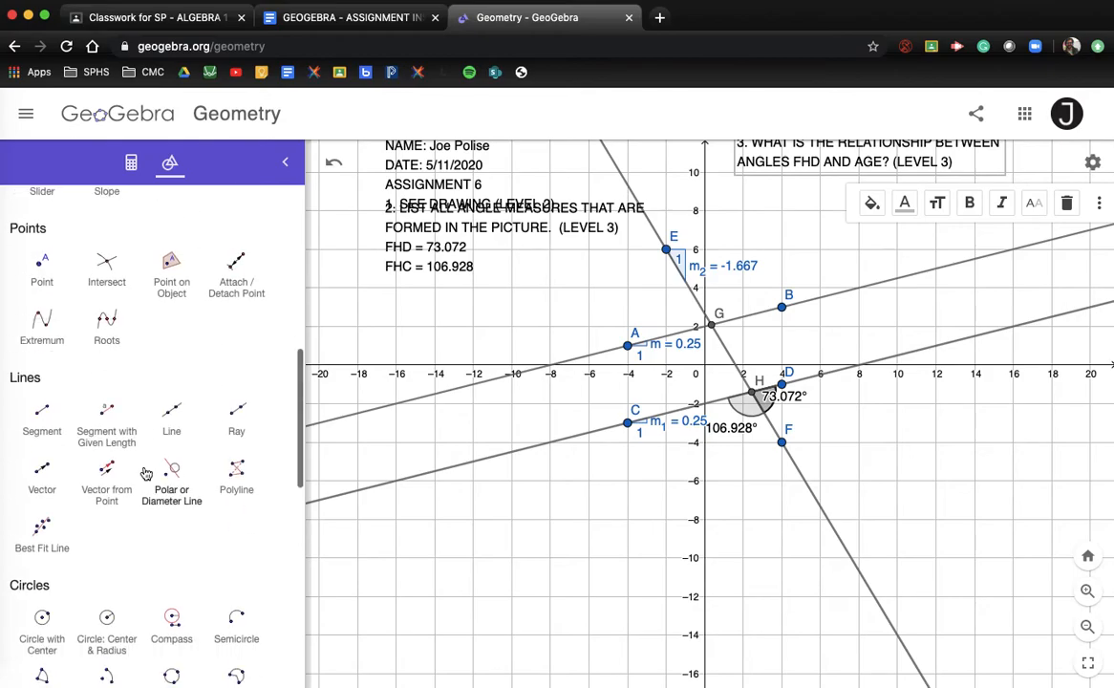
click(106, 495)
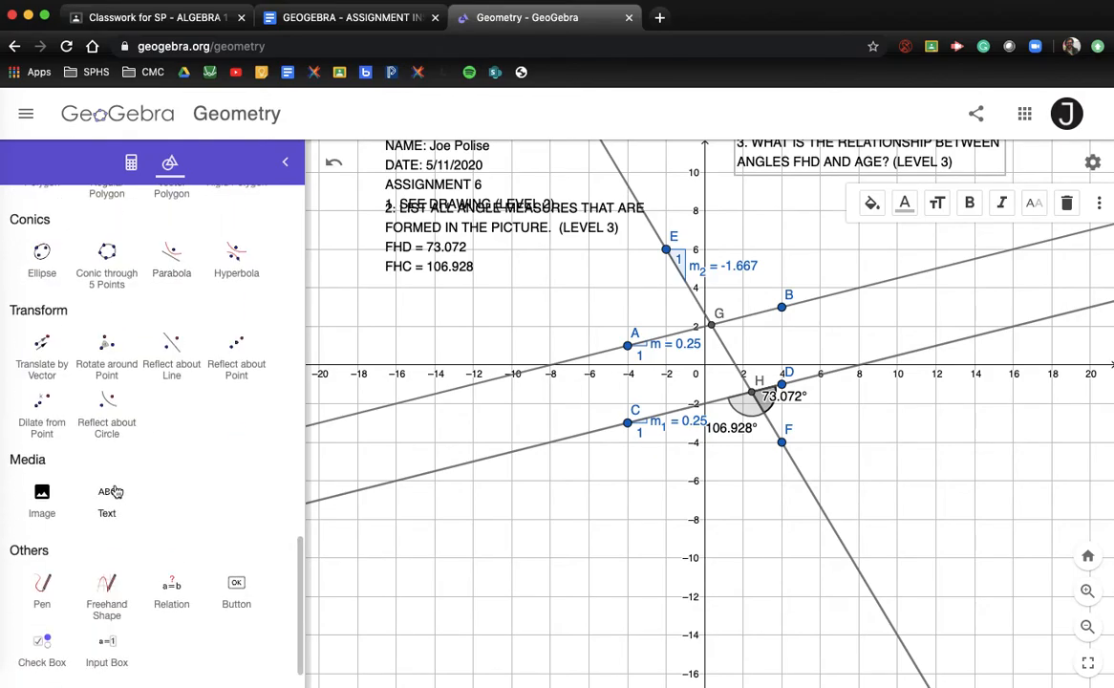
click(367, 542)
key(super+v)
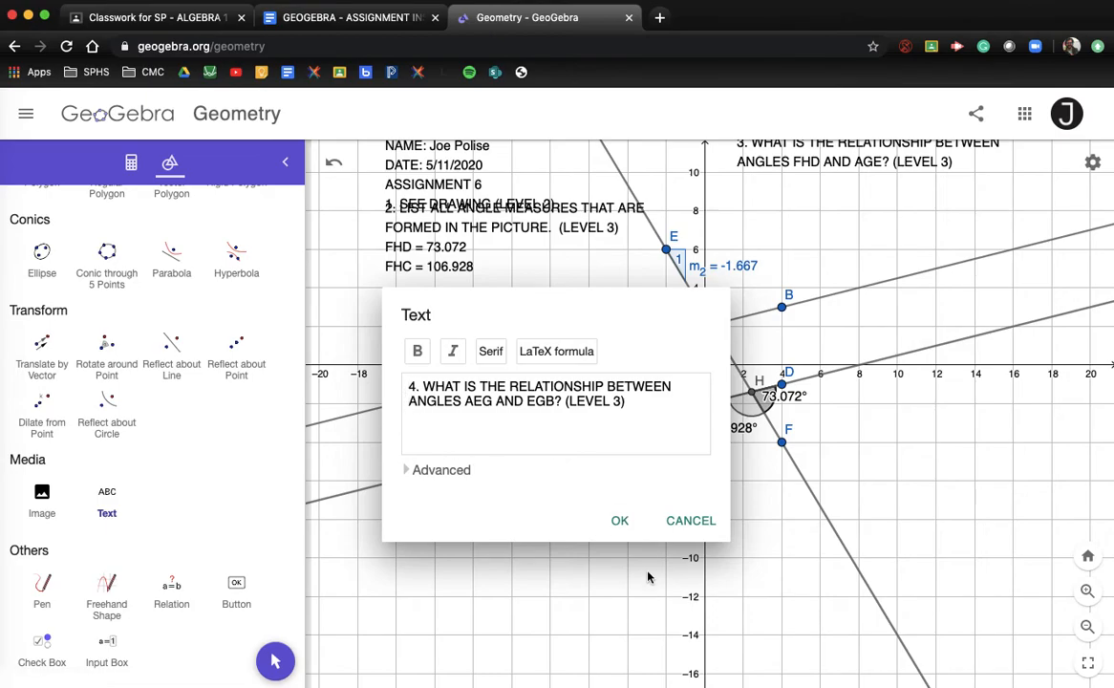
click(623, 525)
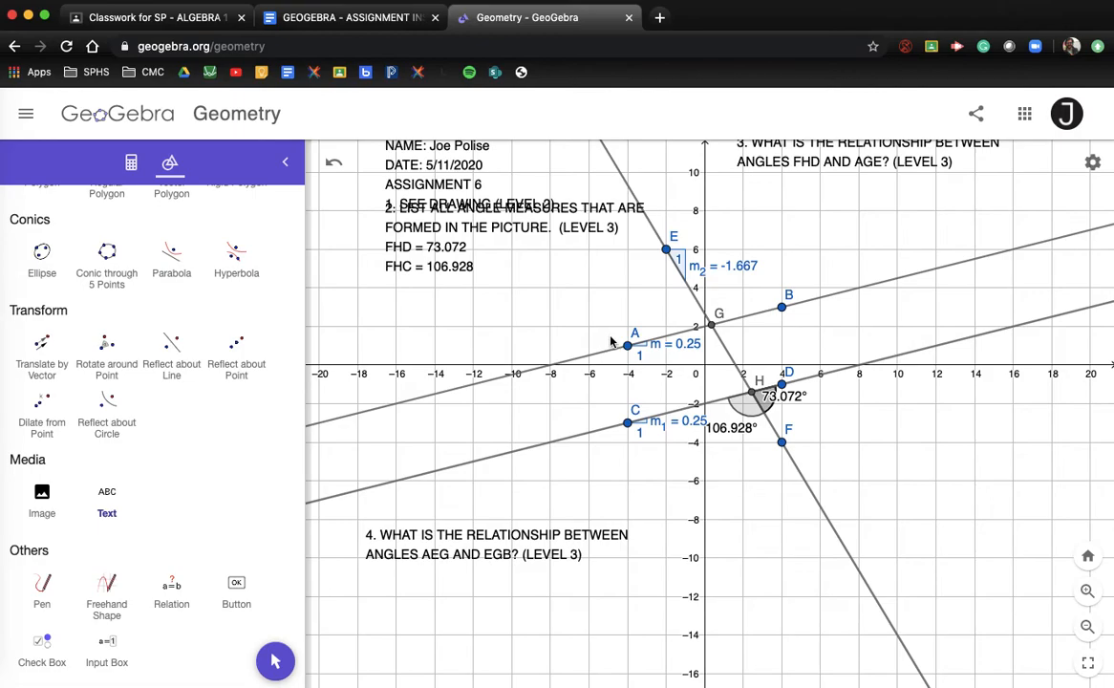
Fix question 4's angle name from AEG to AGE
double_click(427, 552)
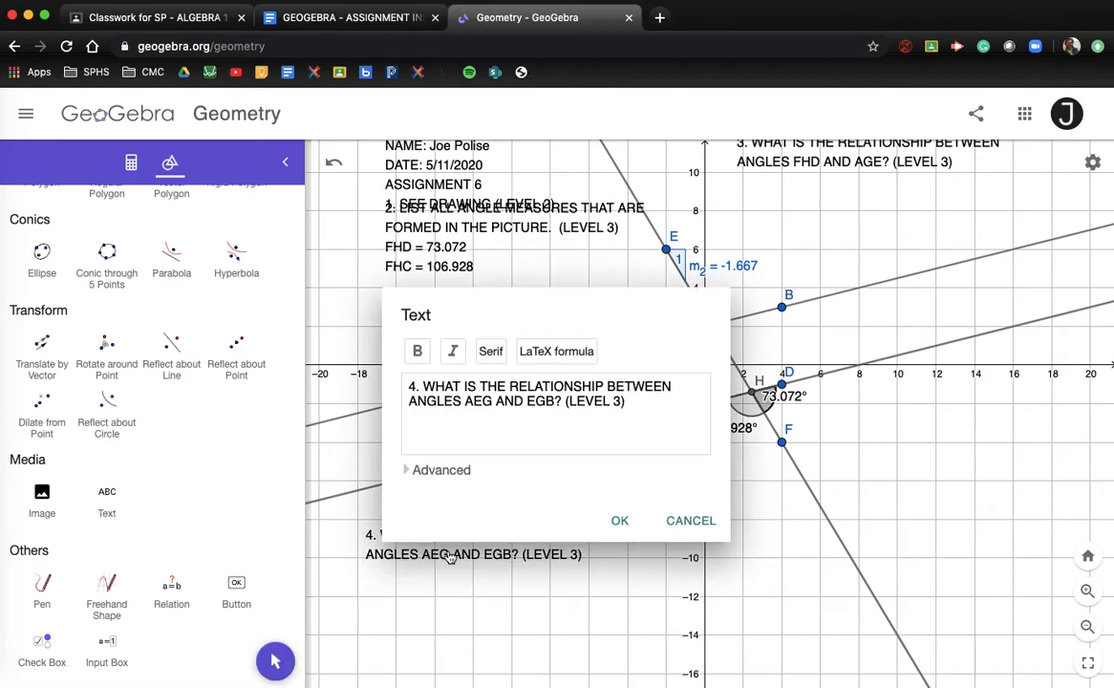
click(480, 402)
key(BackSpace)
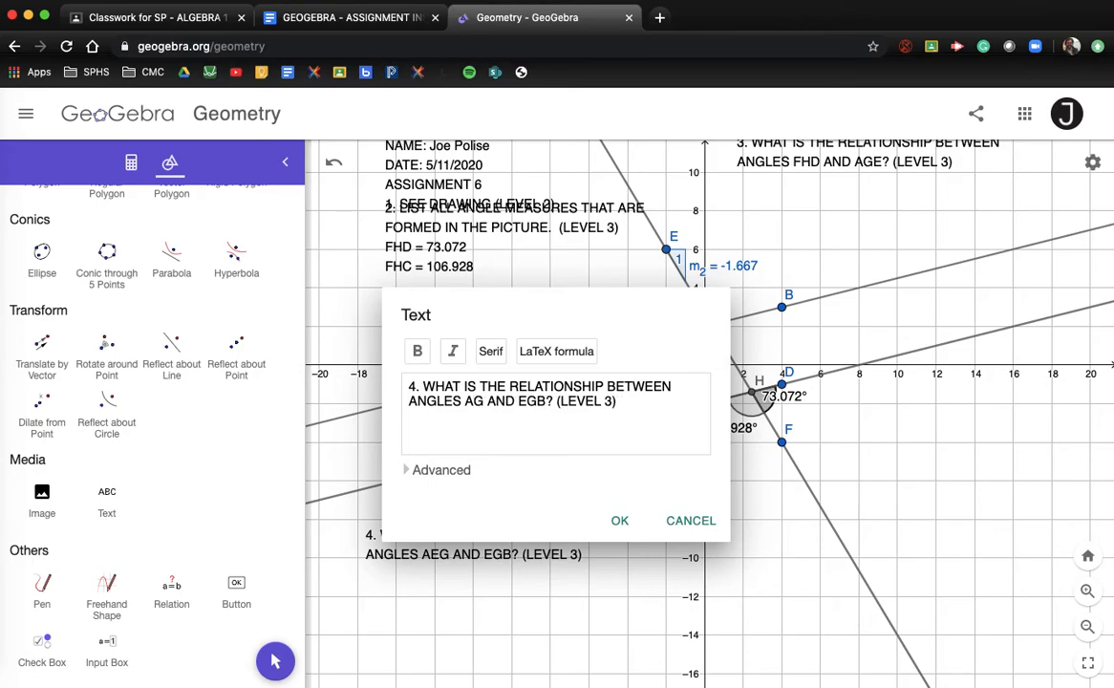
click(483, 402)
text(E)
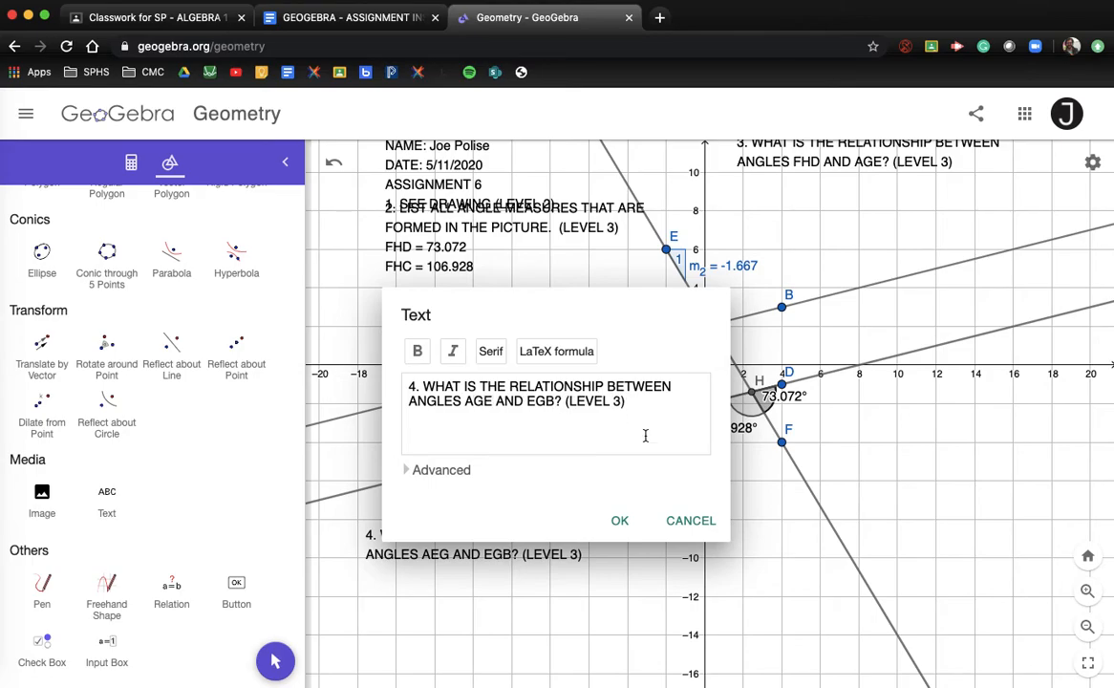
click(620, 520)
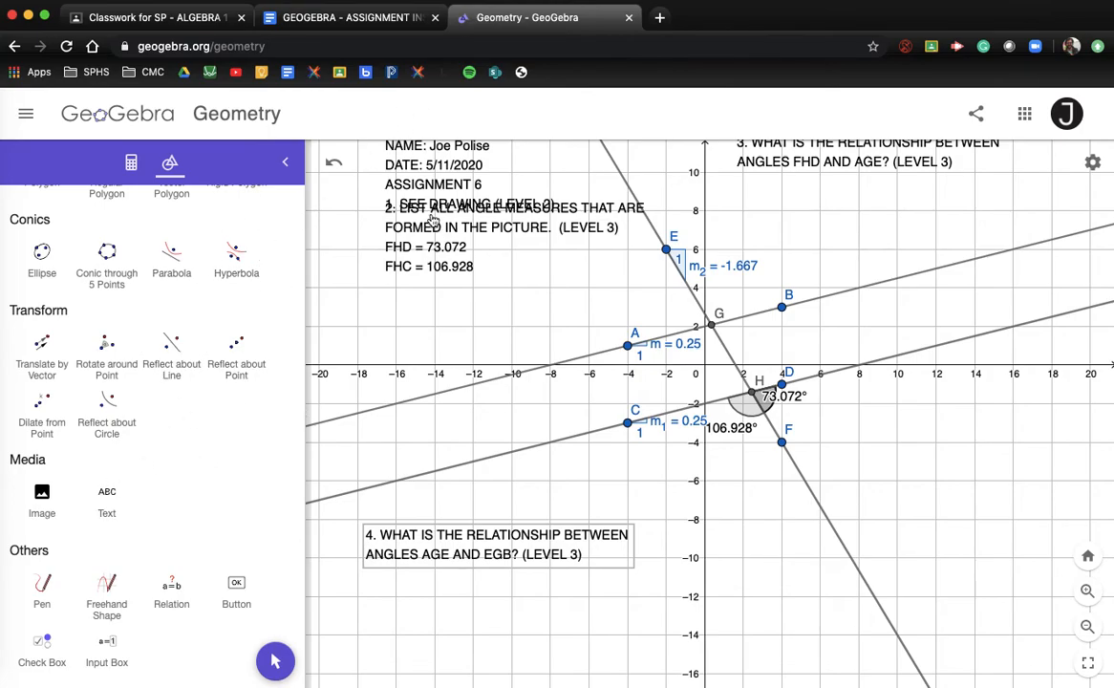
Copy question 5 from the Google Docs assignment instructions
click(315, 18)
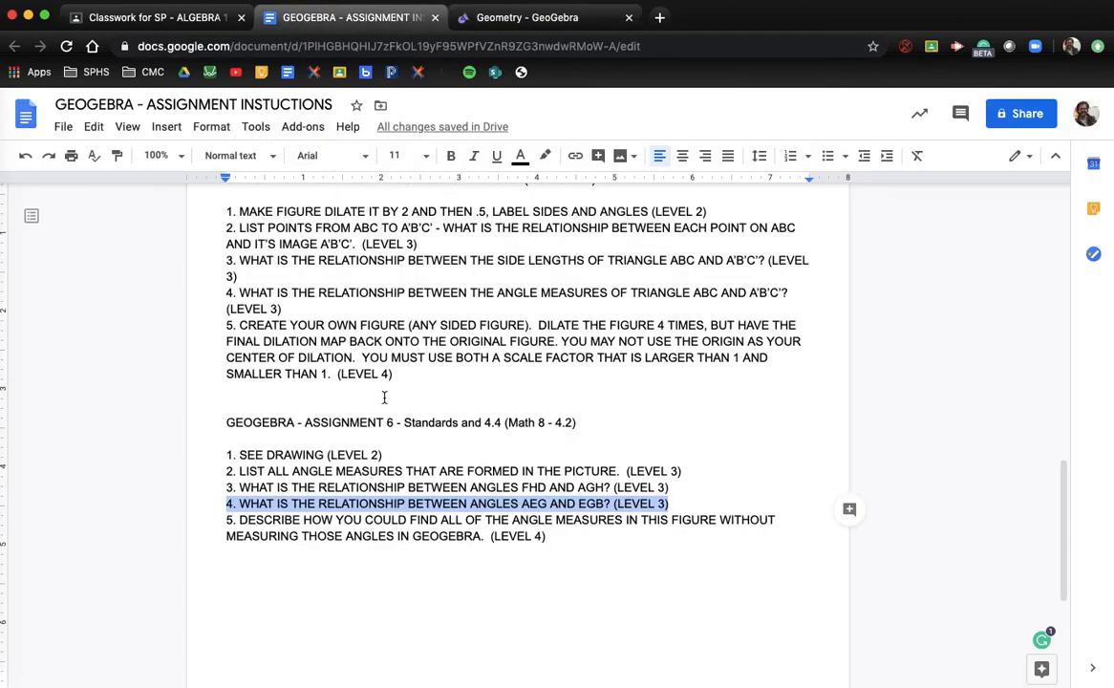
drag(555, 531, 219, 526)
key(super+c)
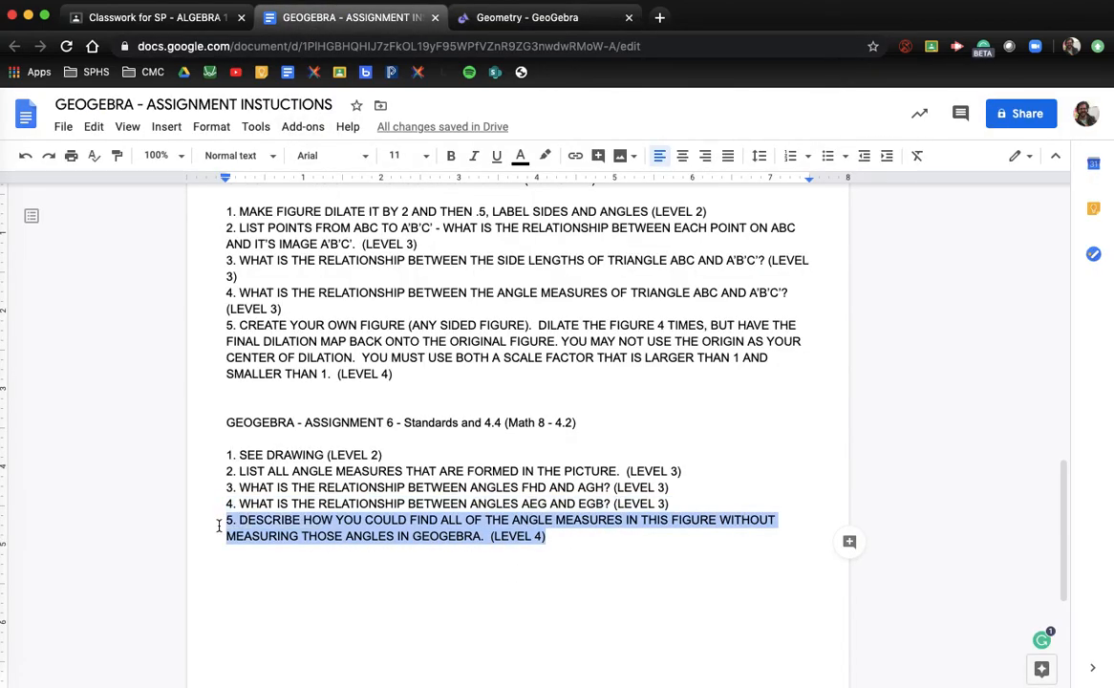
click(533, 19)
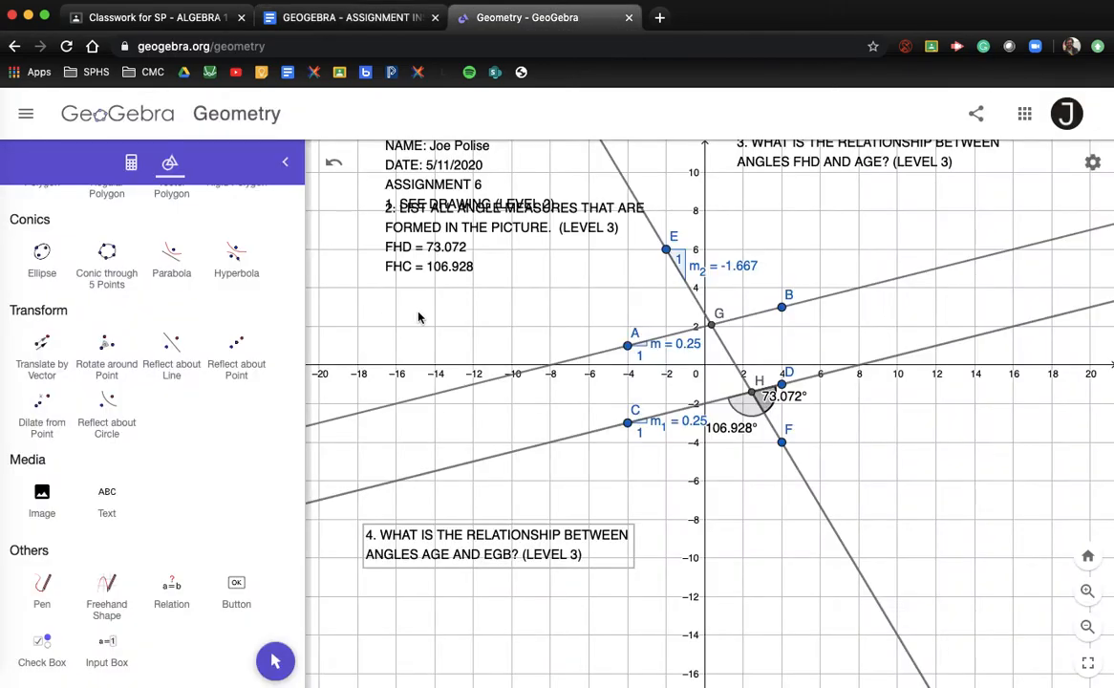
Add question 5 as text beside the transversal, inserting 'GIVEN ONE ANGLE AND' before WITHOUT
click(117, 493)
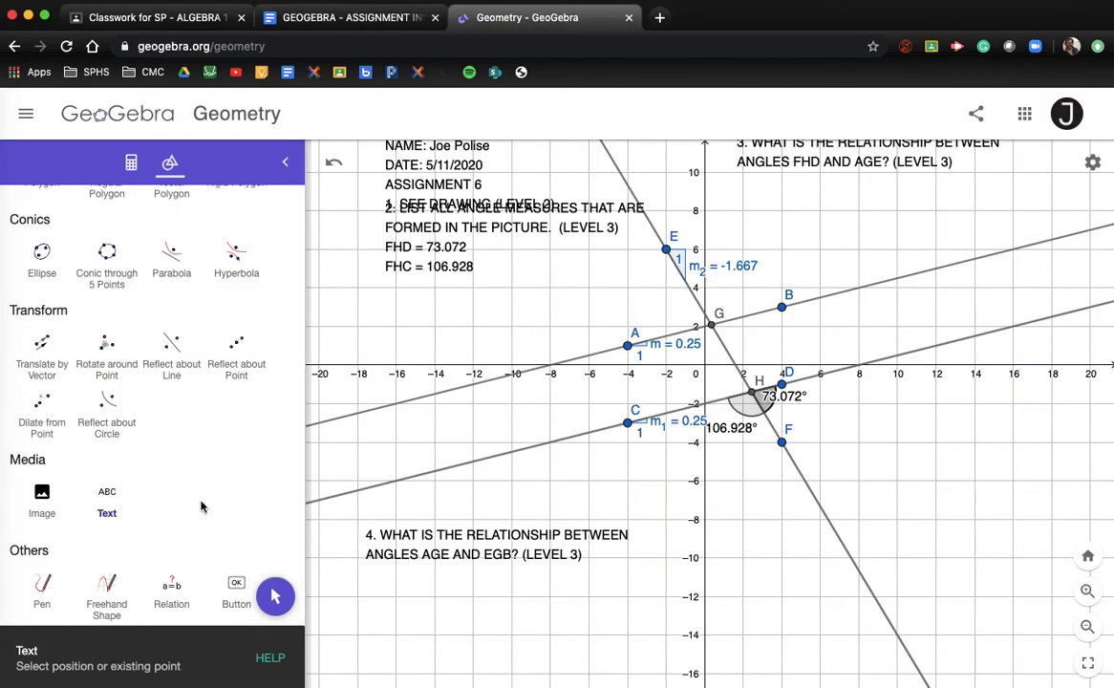
click(936, 522)
key(super+v)
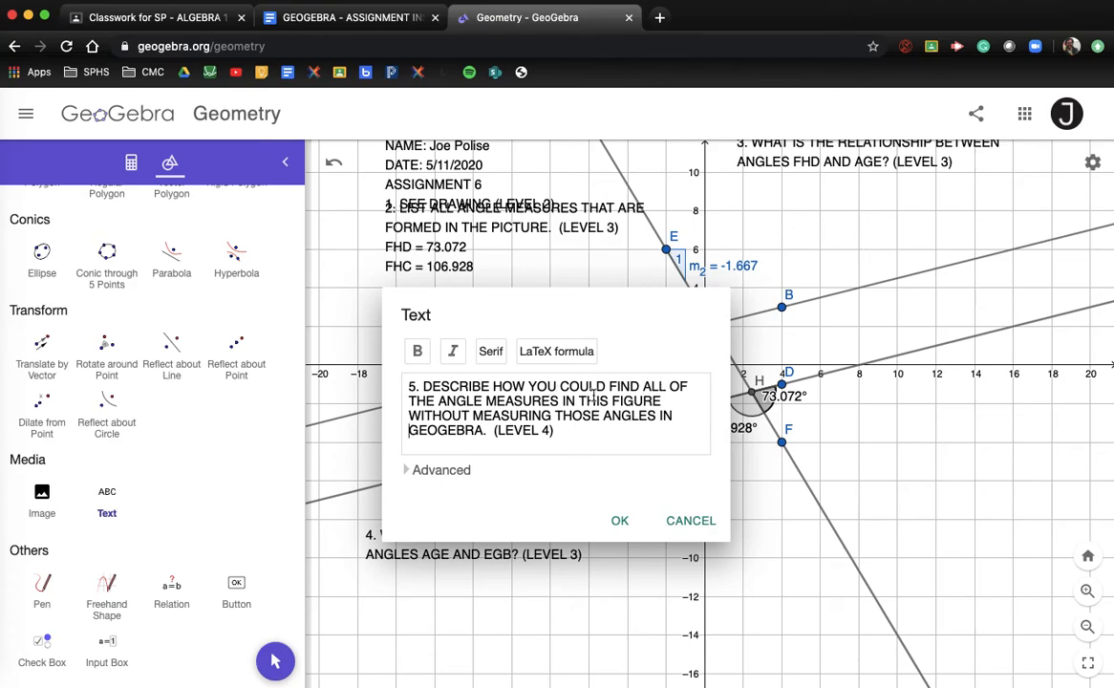
click(409, 415)
text(GIVEN ONE ANGLE AND WITHOUT)
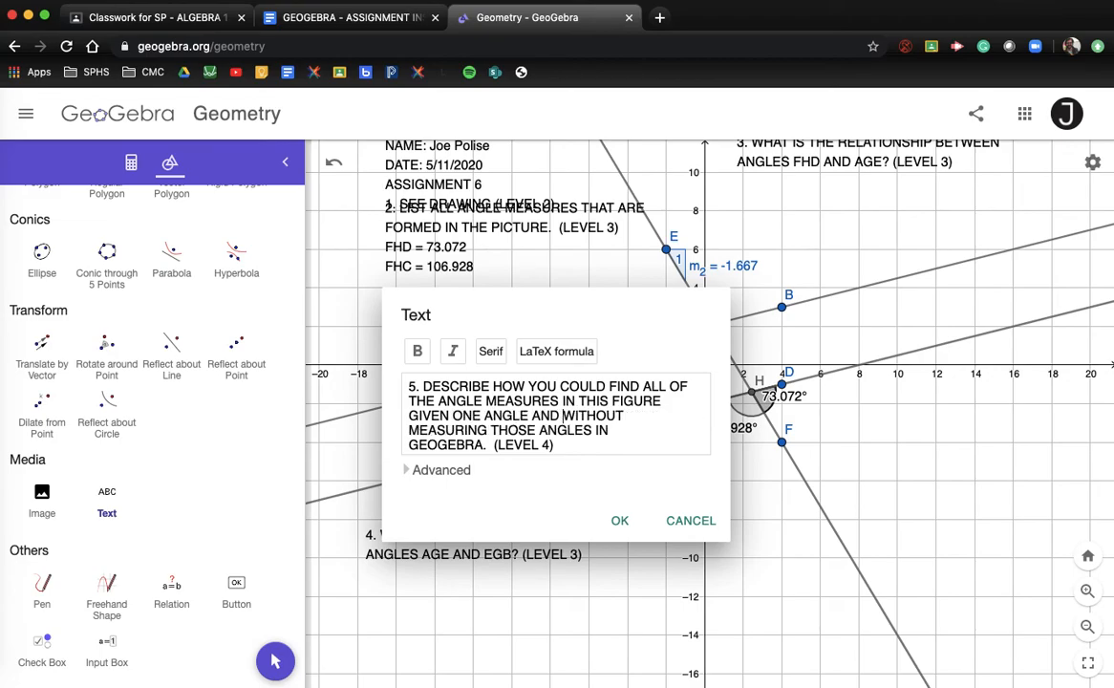
drag(564, 446, 409, 380)
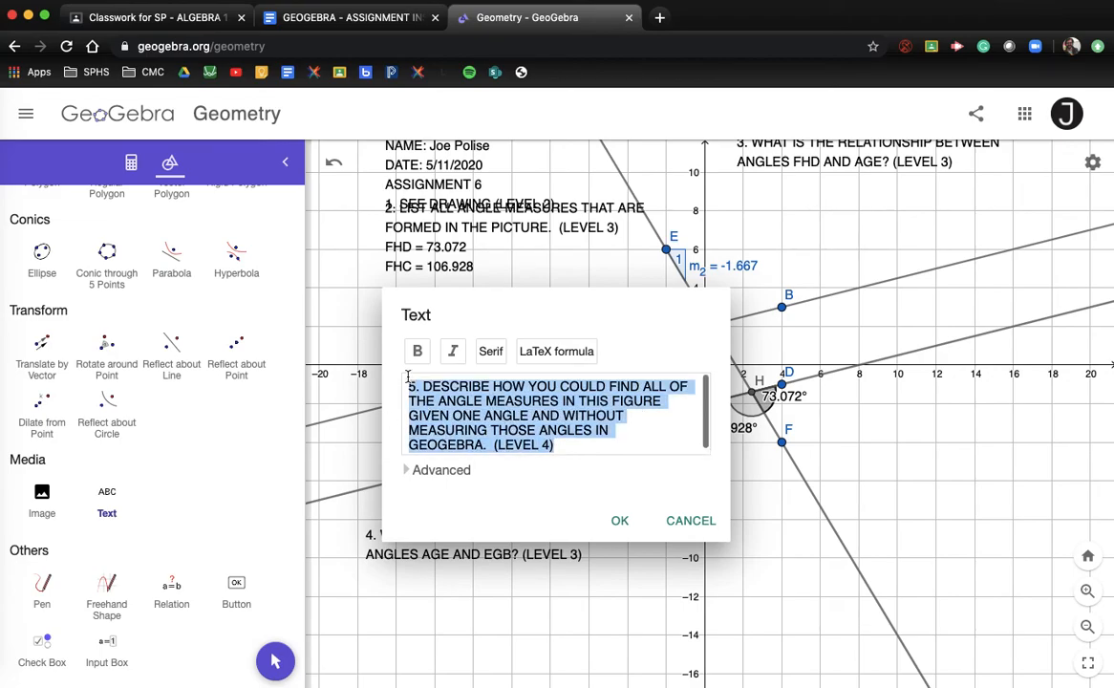
click(621, 522)
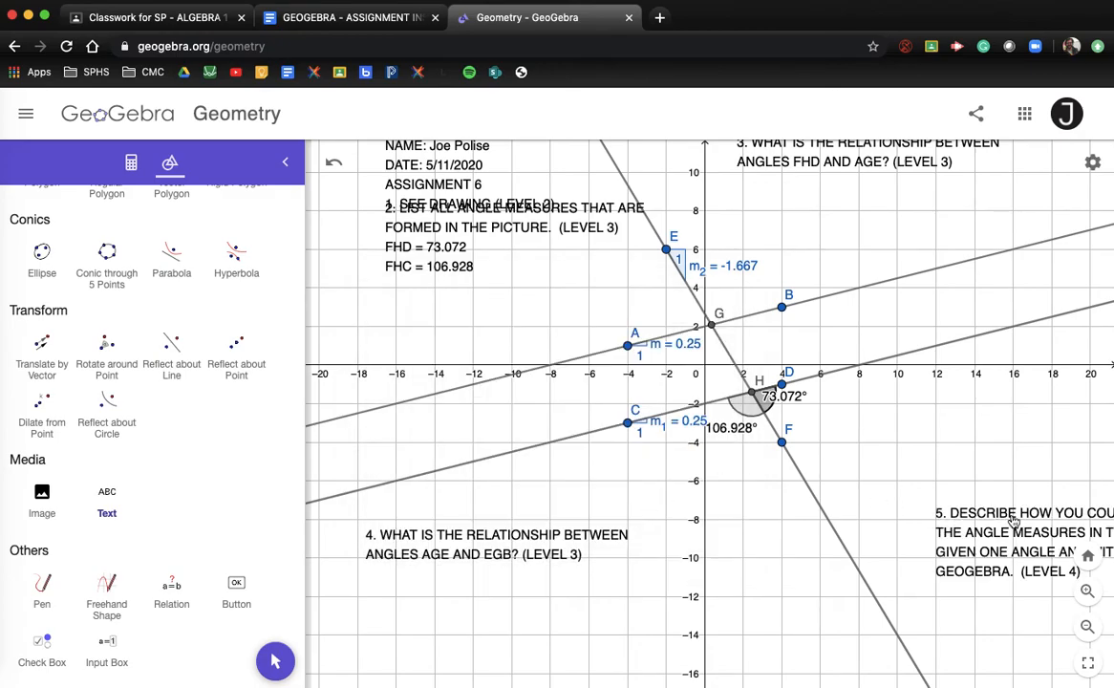
Move the question 5 text up and to the left
scroll(148, 327, up, 10)
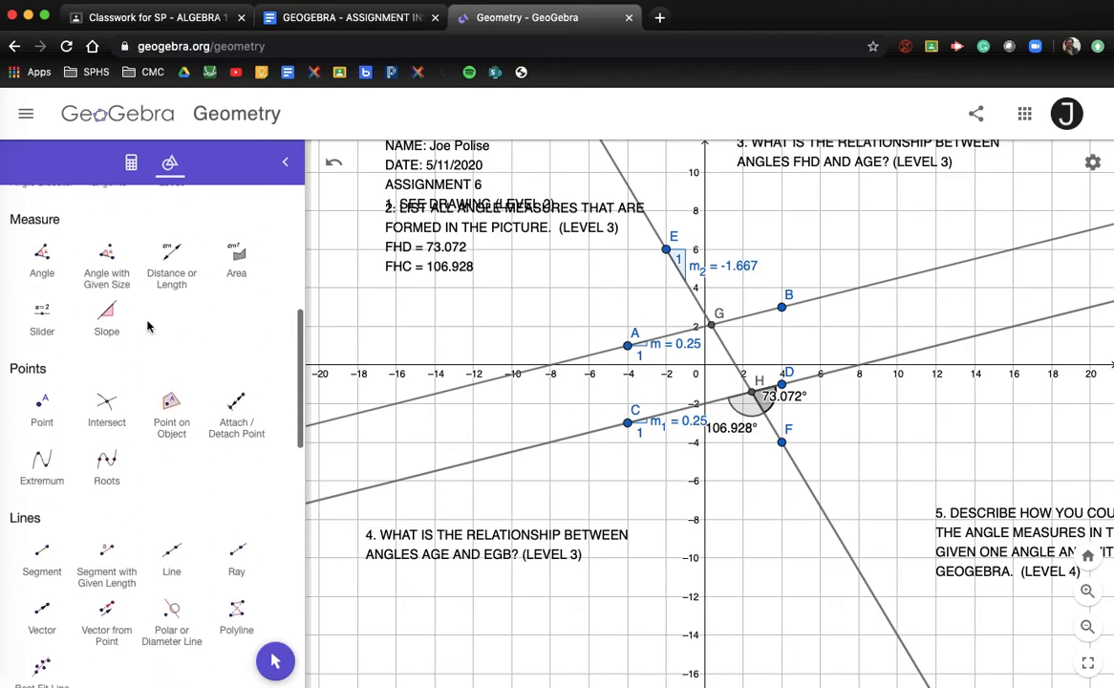
click(40, 250)
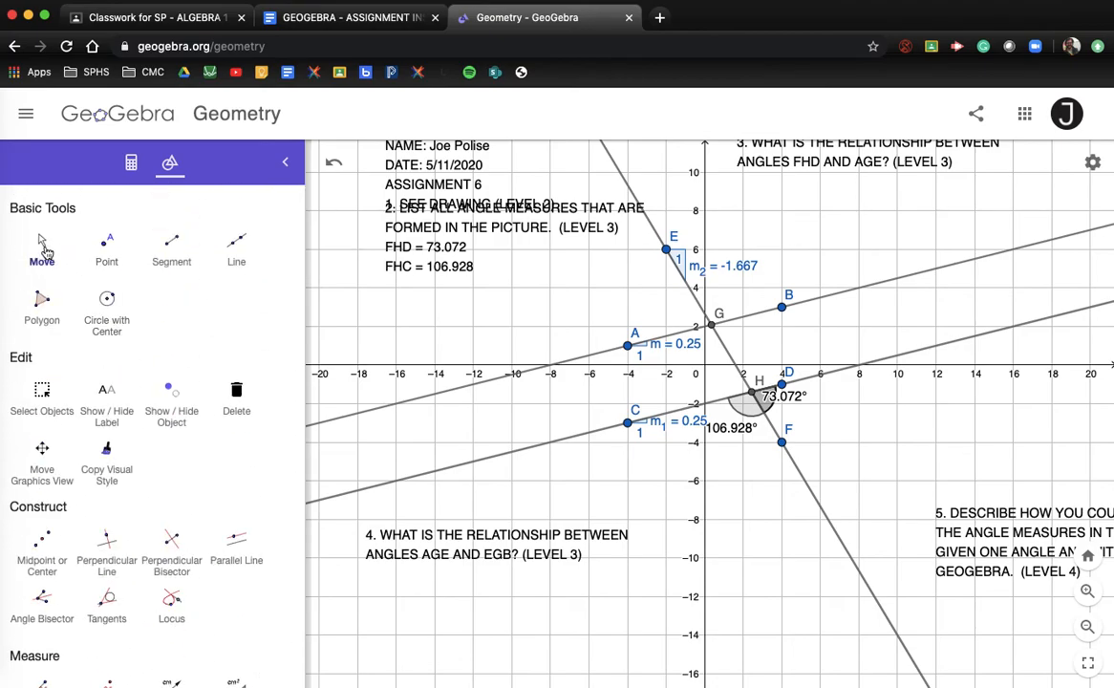
drag(984, 535, 904, 476)
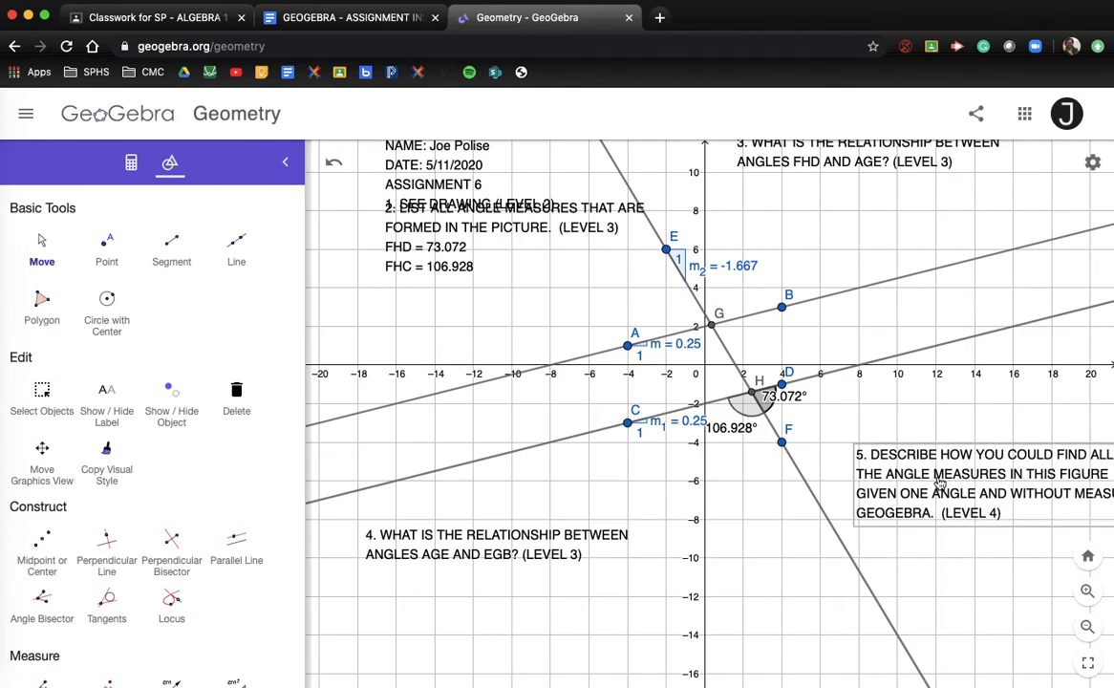
Save the construction titled ASSIGNMENT 6 with Shared visibility
click(976, 114)
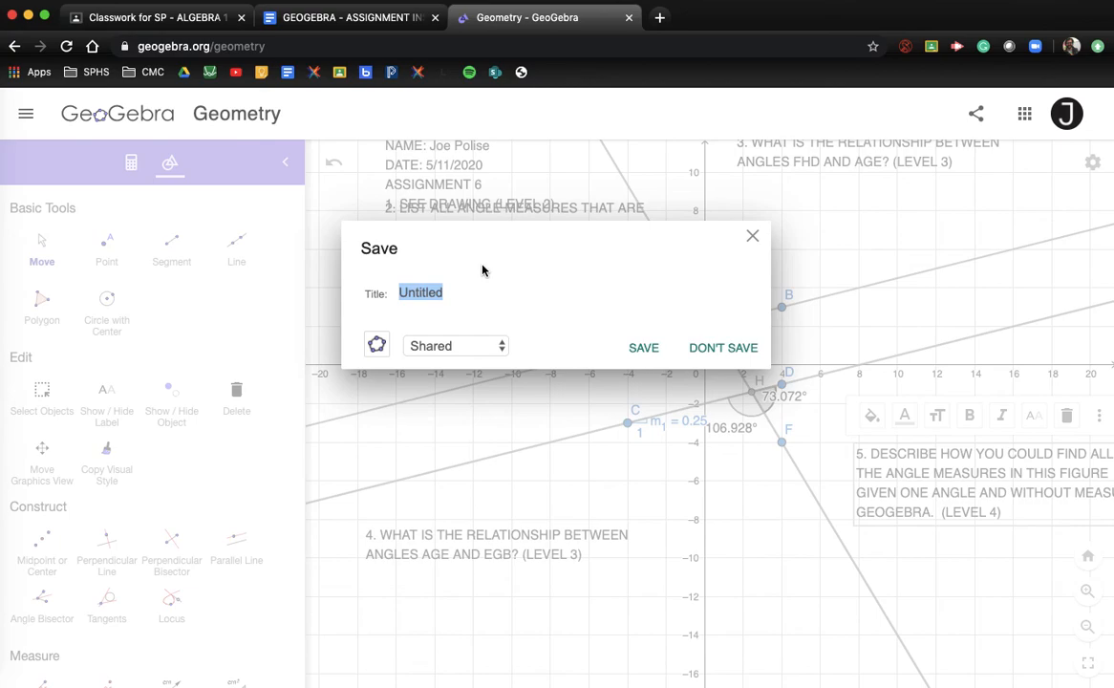
text(ASSIGNMENT 6)
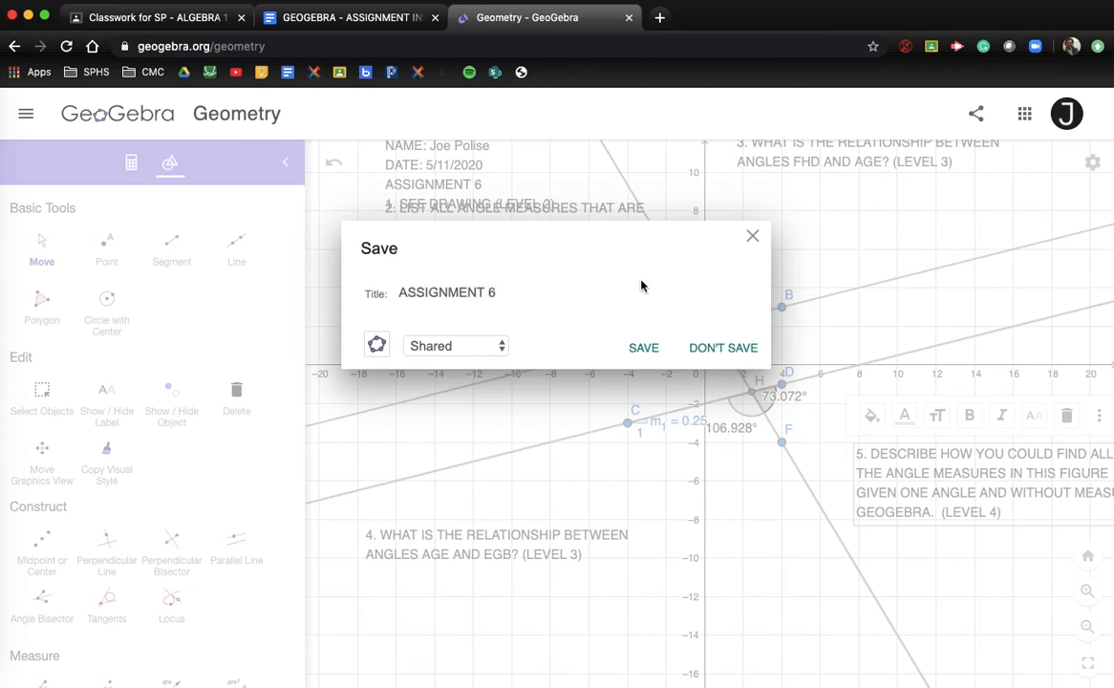
click(431, 353)
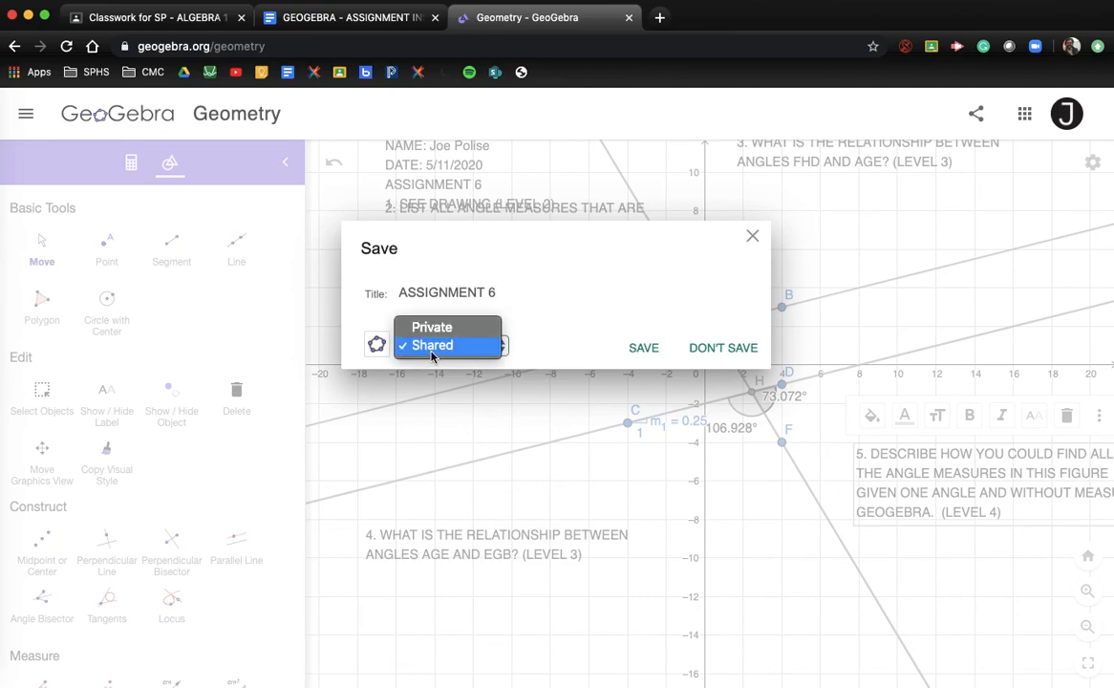
click(501, 345)
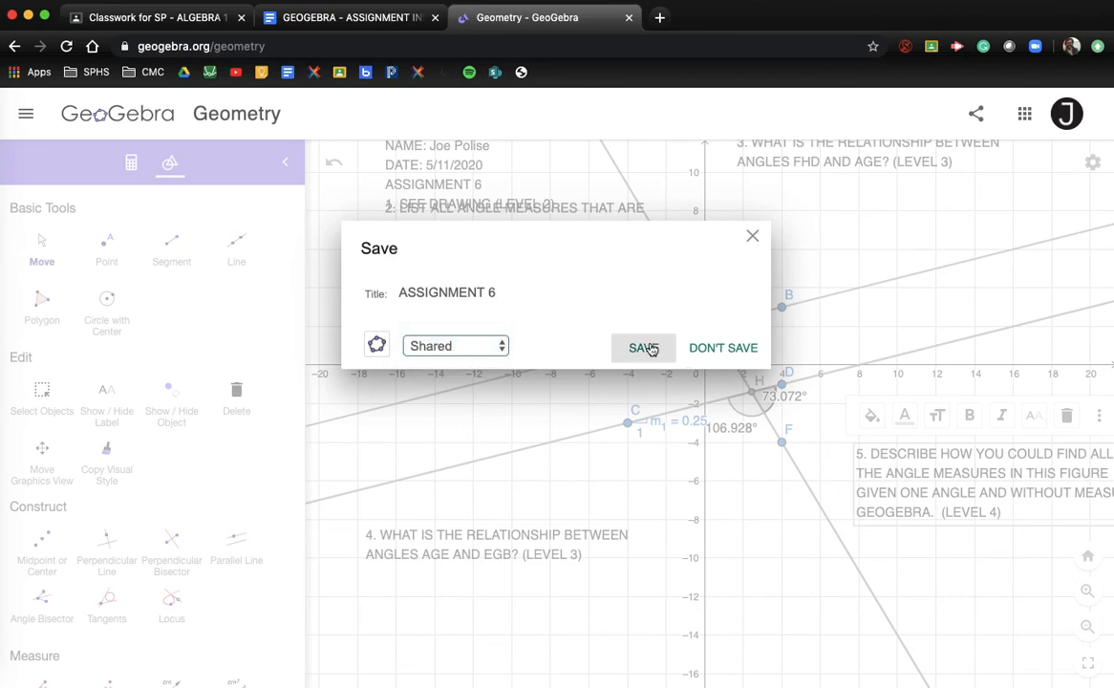
click(646, 347)
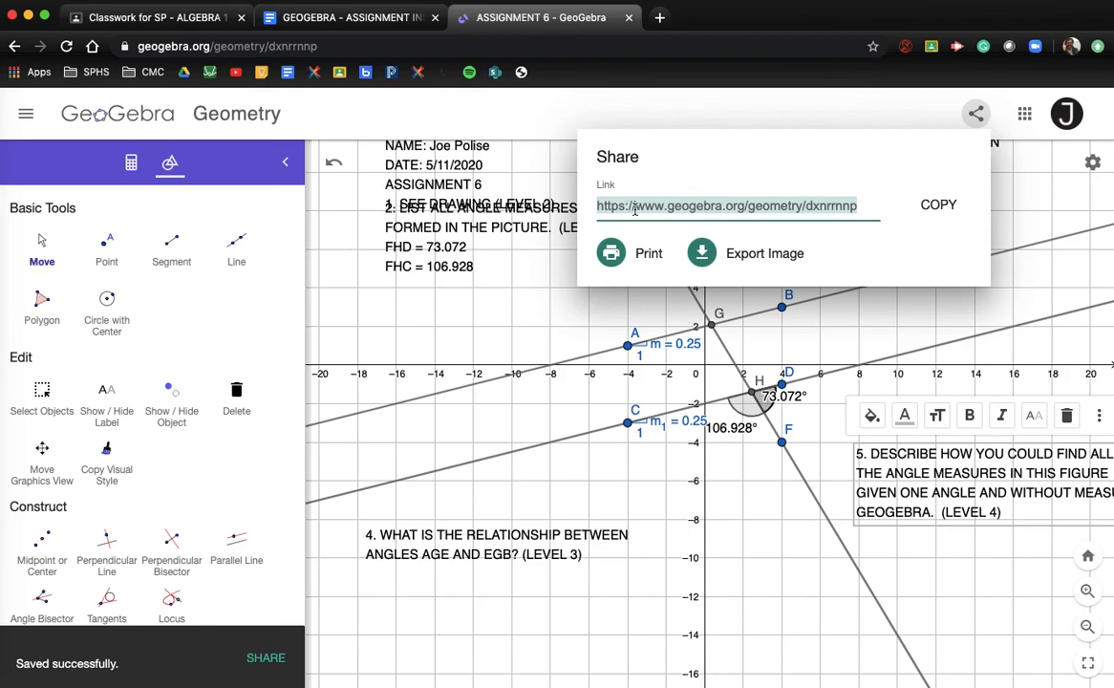
Re-save ASSIGNMENT 6 through the Share panel until it reports saved, then copy its share link
click(937, 202)
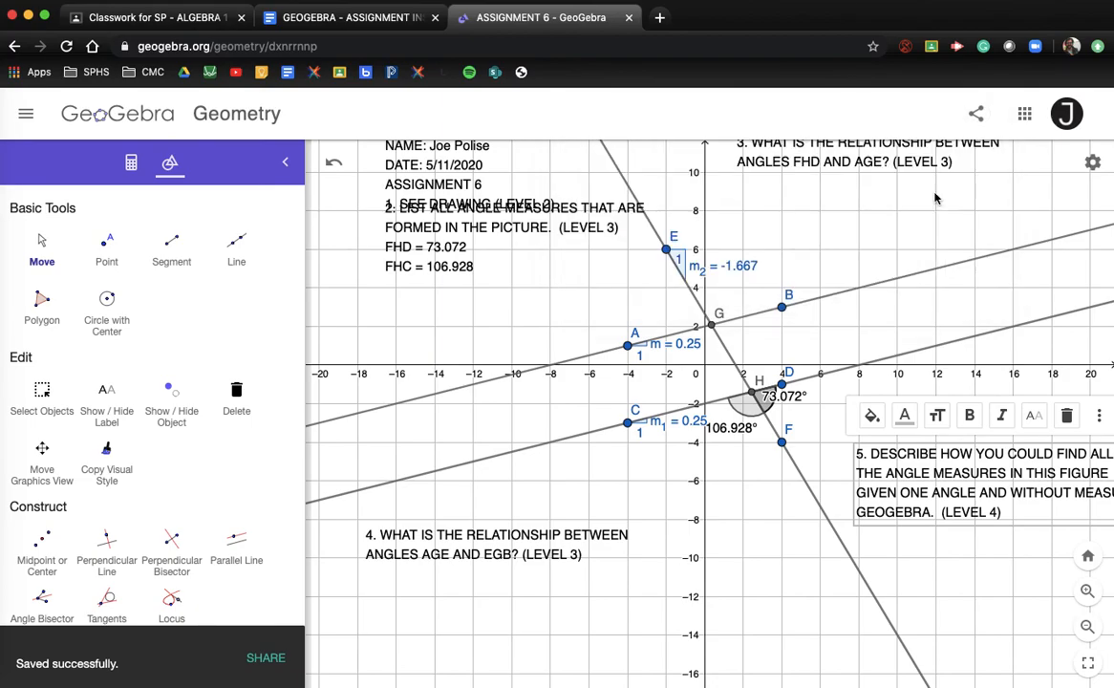
click(982, 110)
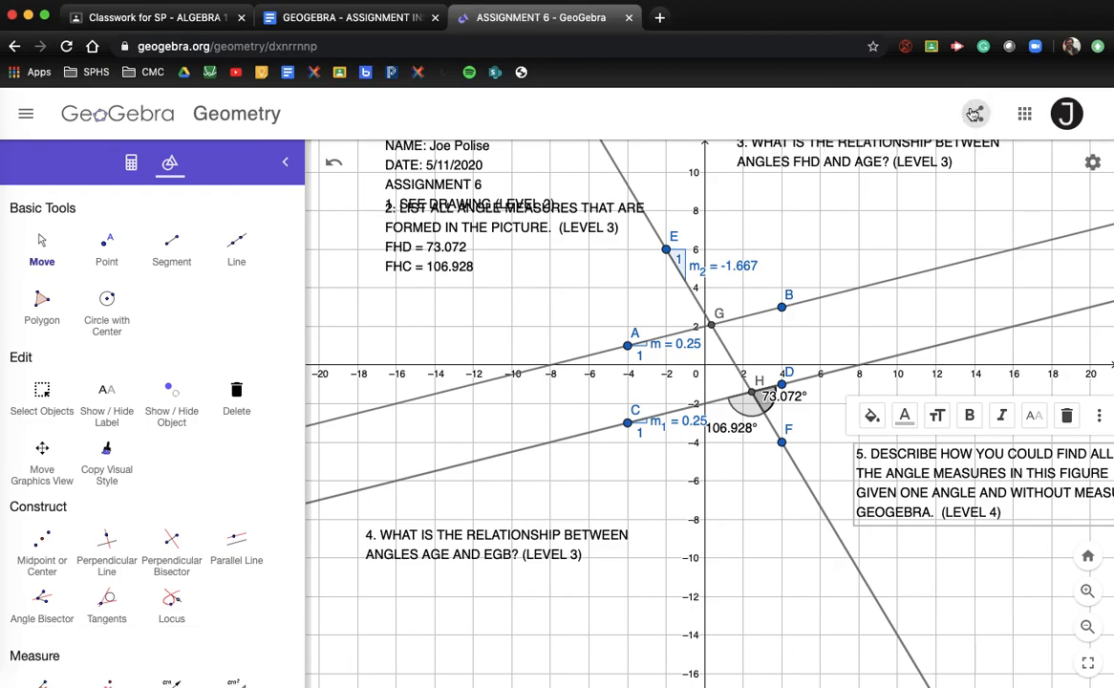
click(977, 114)
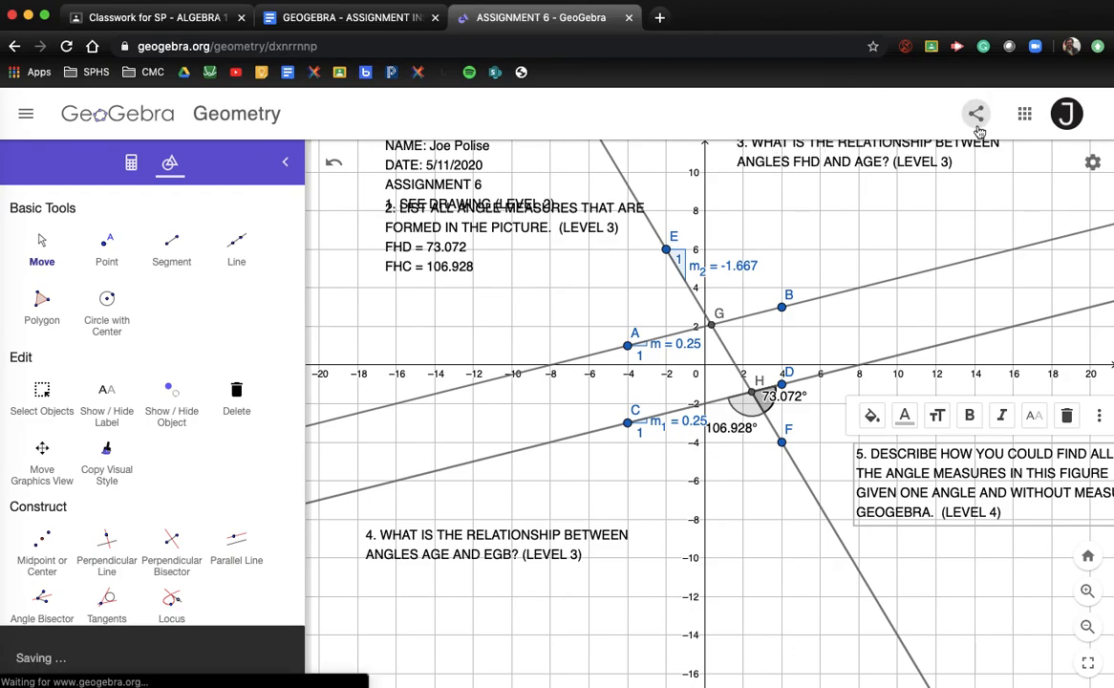
click(924, 208)
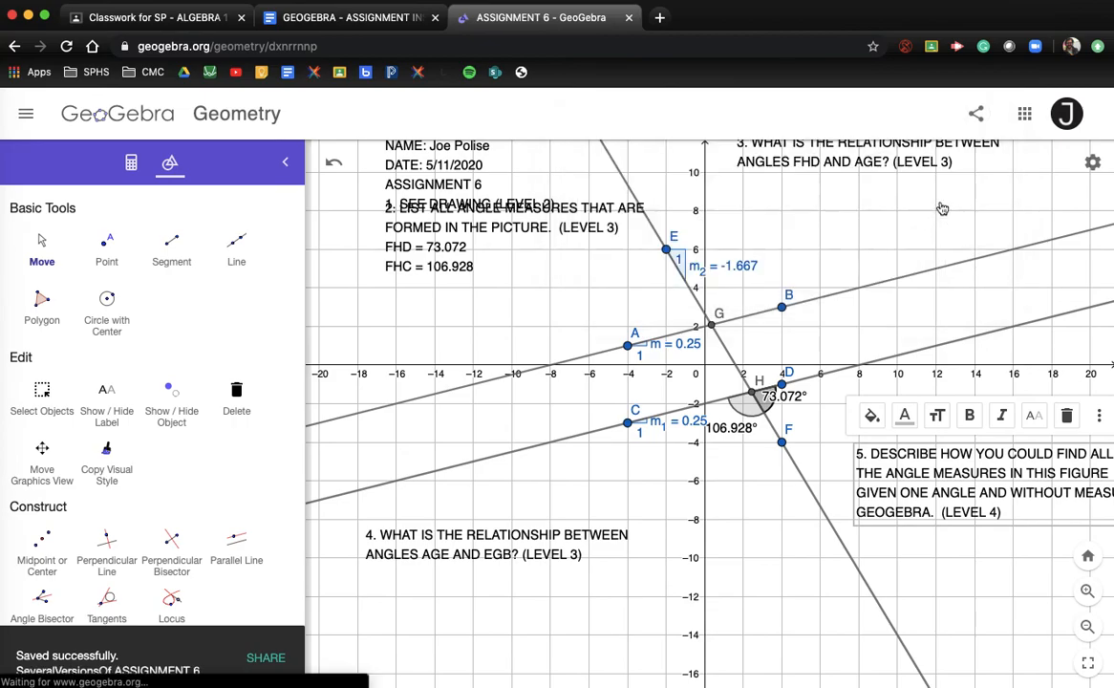